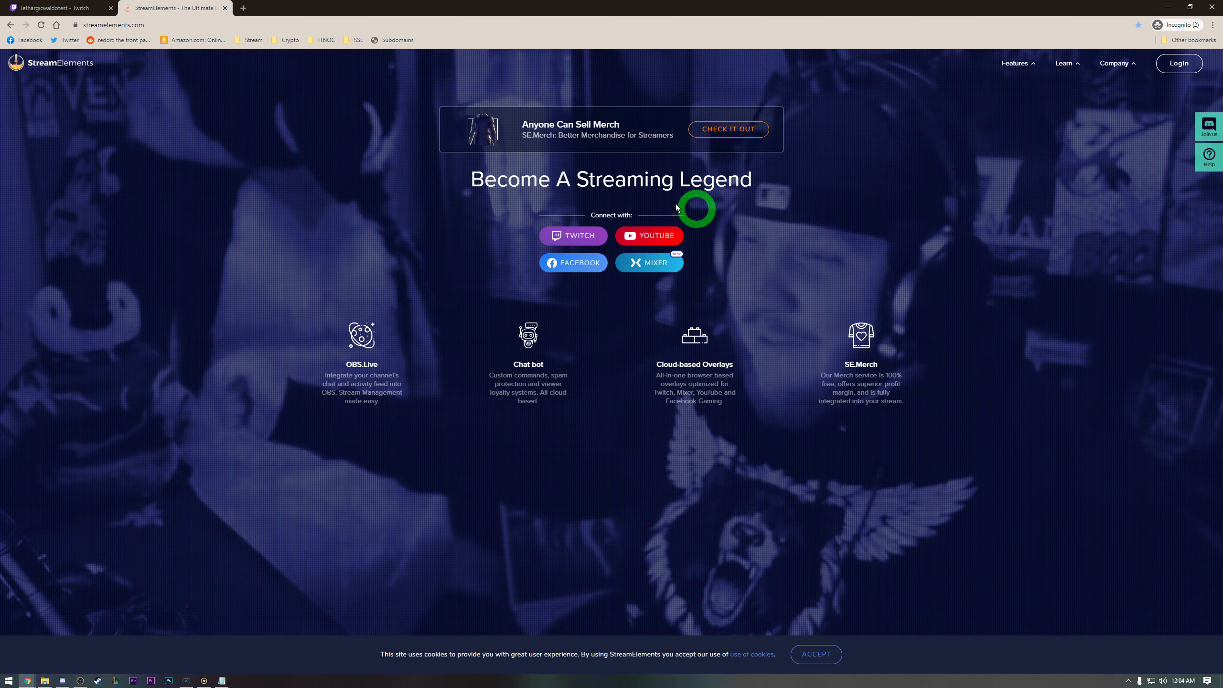
# - Connect to StreamElements with Twitch and create a new overlay at 1080p resolution
pyautogui.click(576, 236)
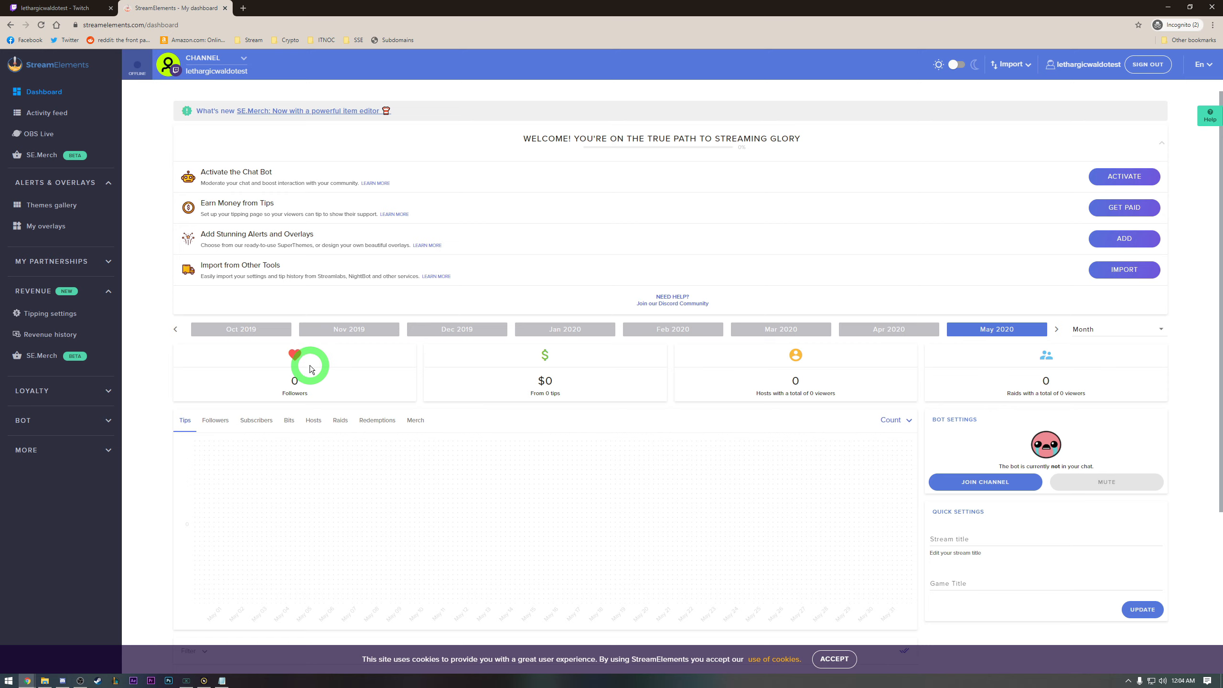
pyautogui.click(54, 228)
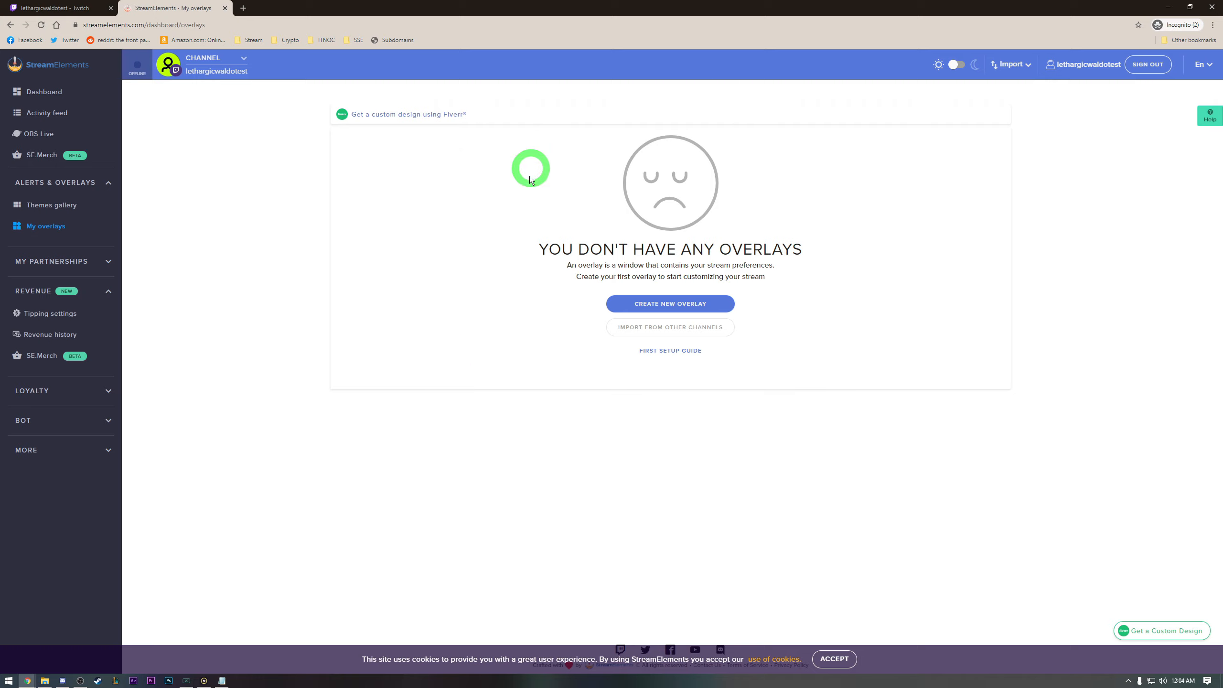
pyautogui.click(634, 305)
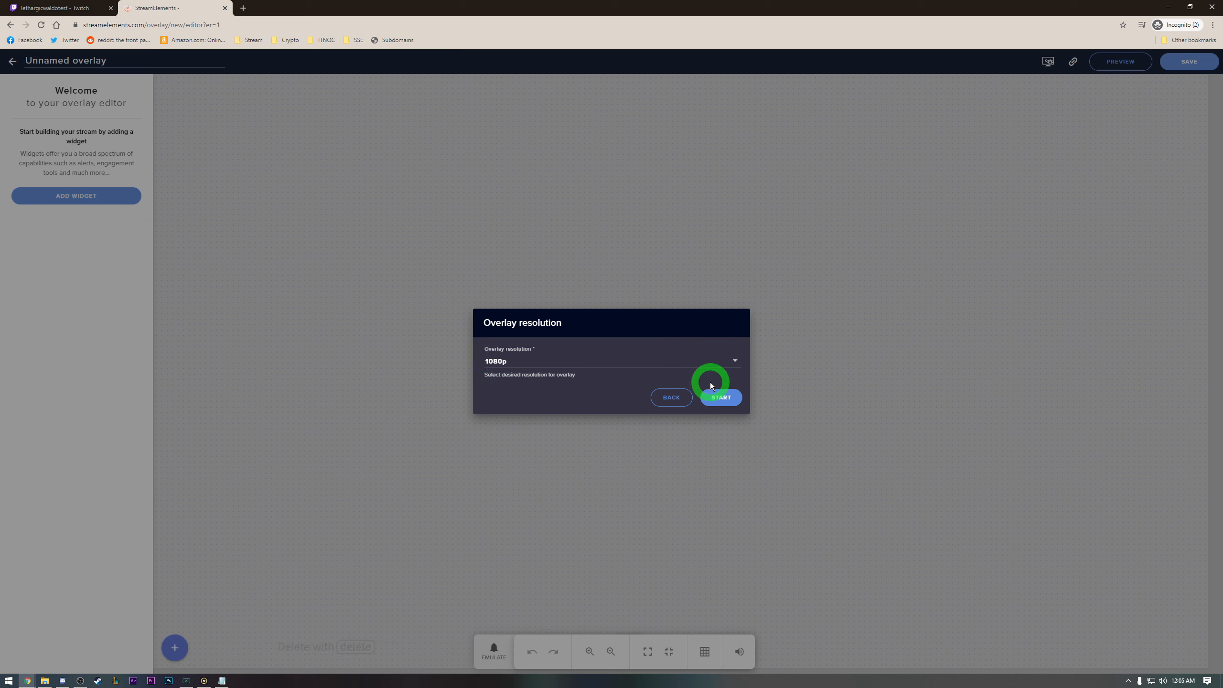
pyautogui.click(722, 398)
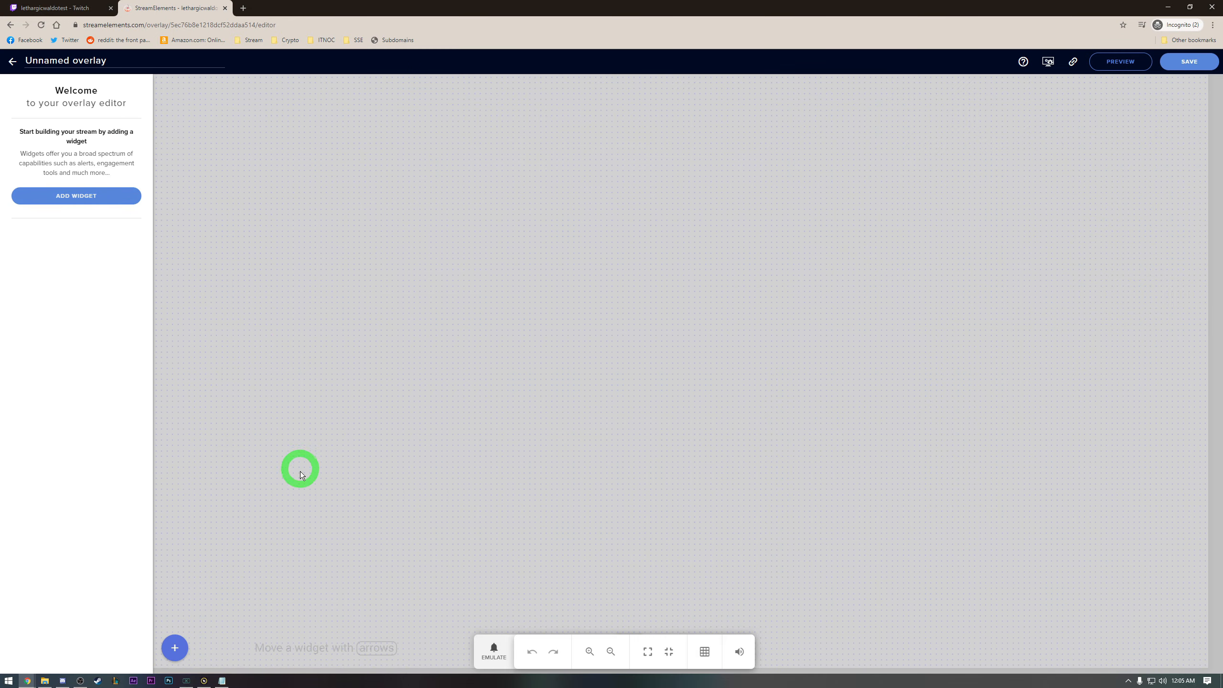
# - Search the widgets for "alert" and add an AlertBox widget to the overlay
pyautogui.click(79, 197)
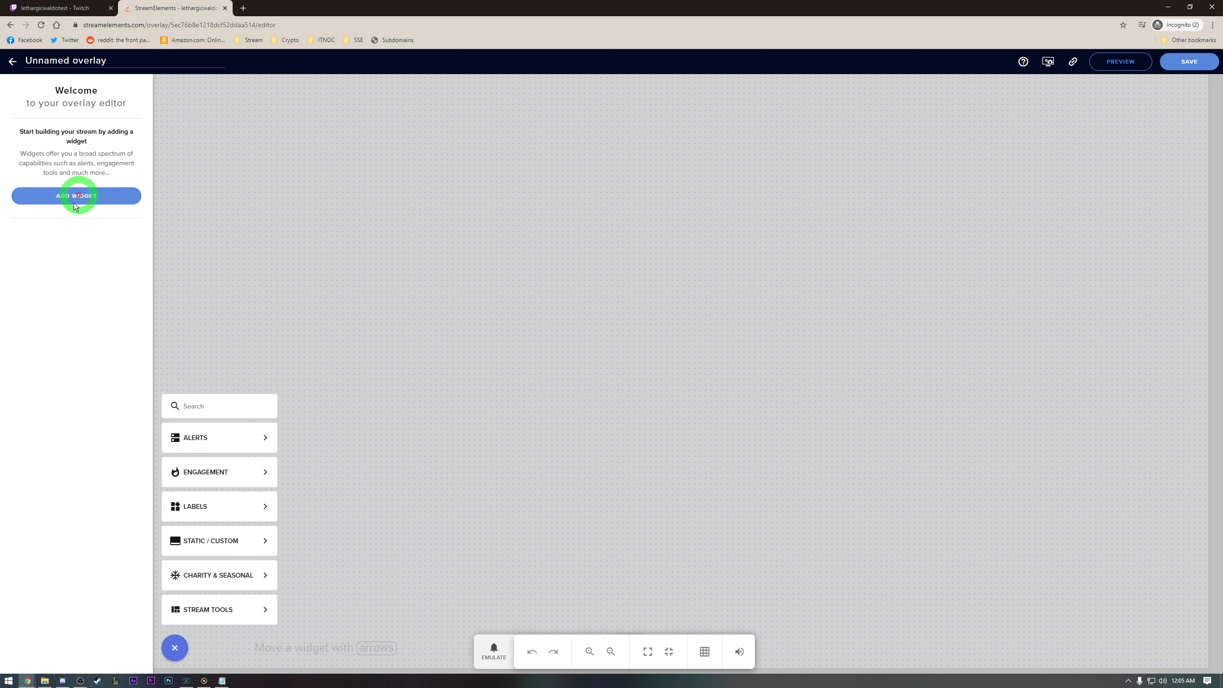
pyautogui.moveTo(260, 462)
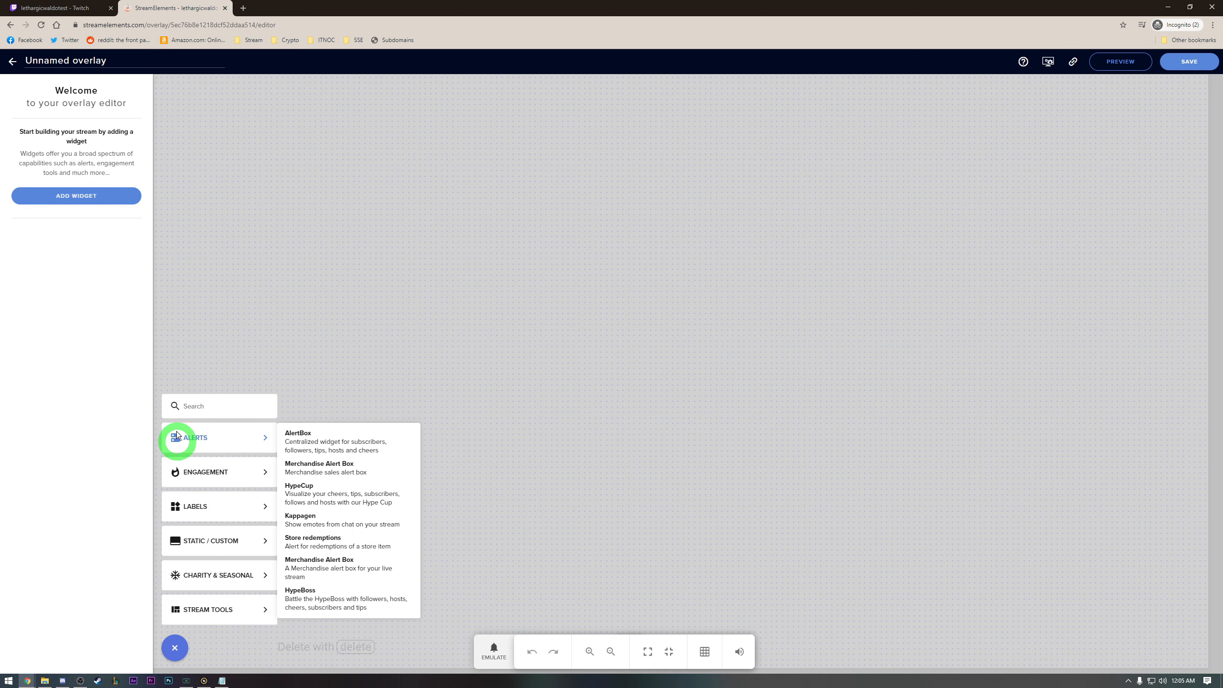
pyautogui.click(196, 406)
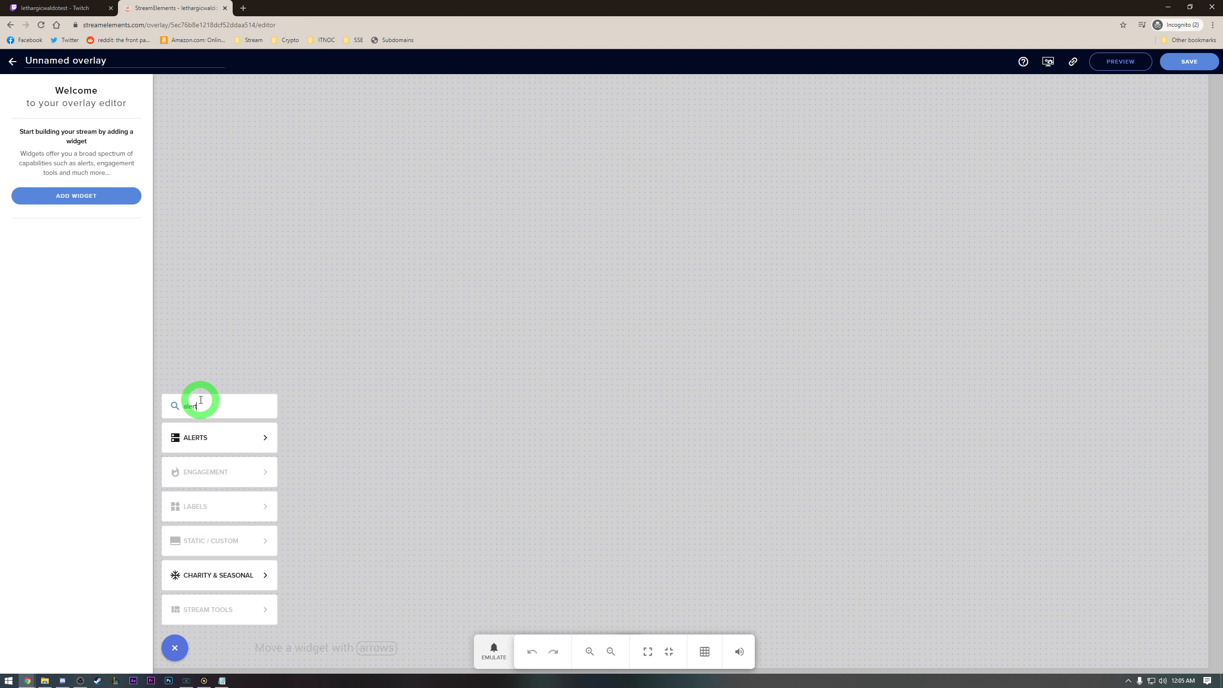
pyautogui.moveTo(269, 435)
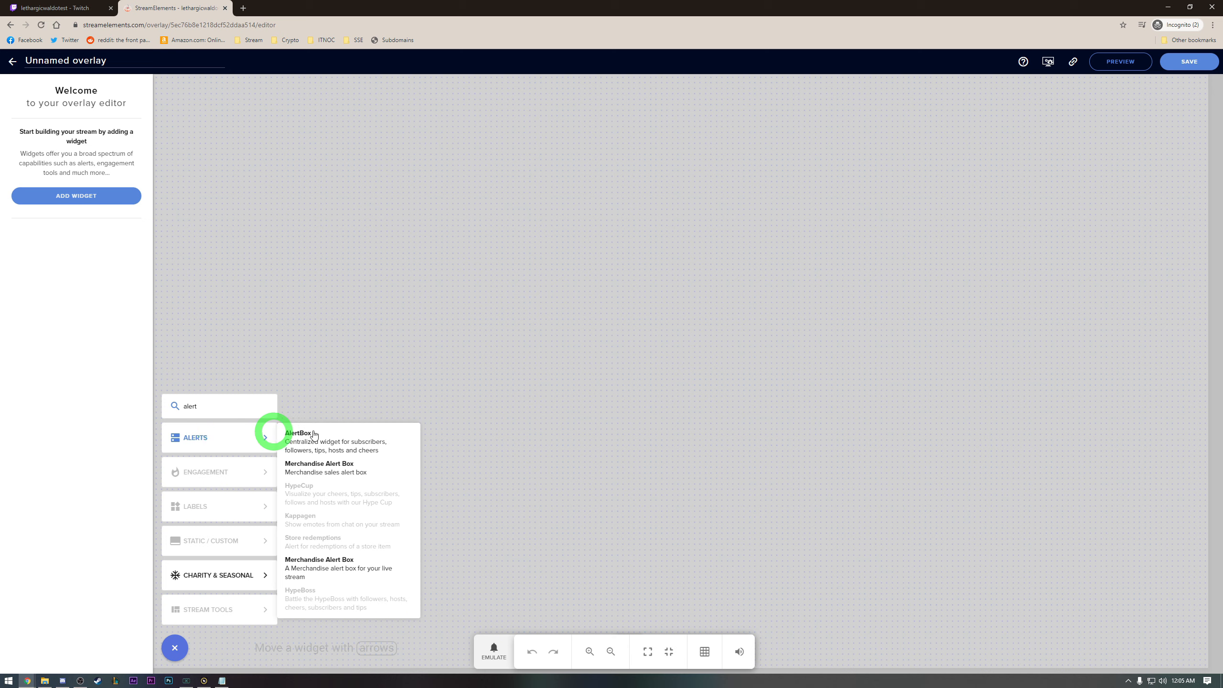
pyautogui.click(377, 435)
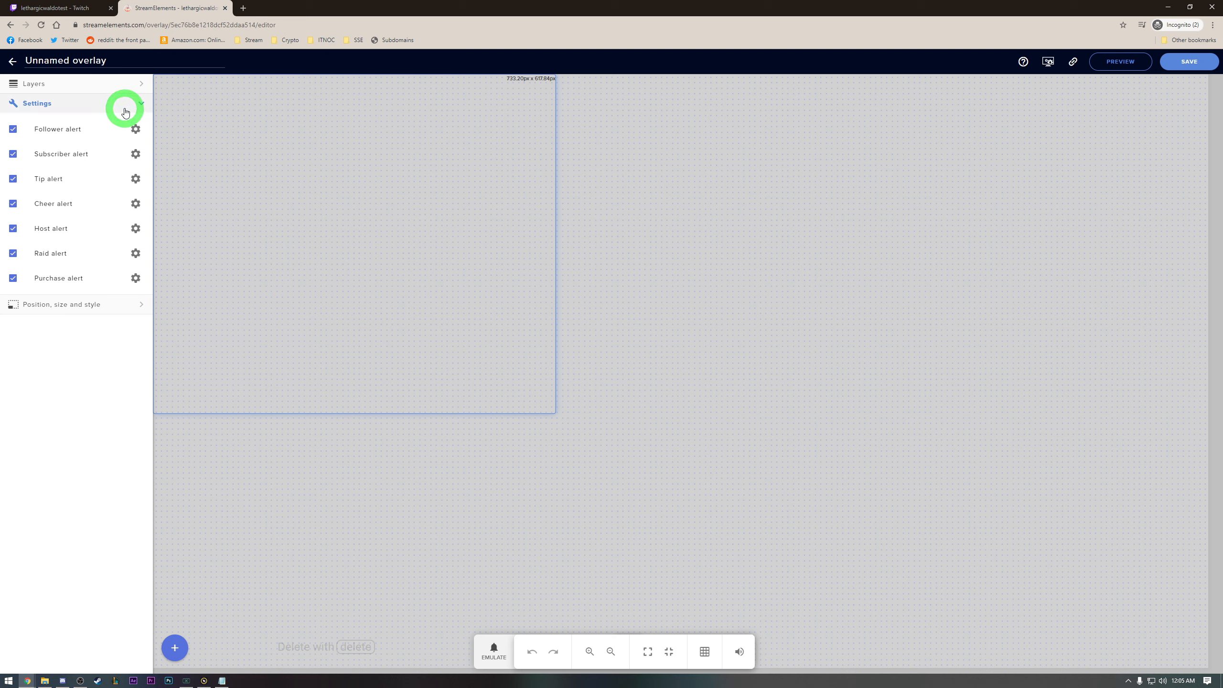
# - Review the AlertBox's layer and alert list, and open the follower alert's advanced settings
pyautogui.click(144, 107)
pyautogui.click(140, 84)
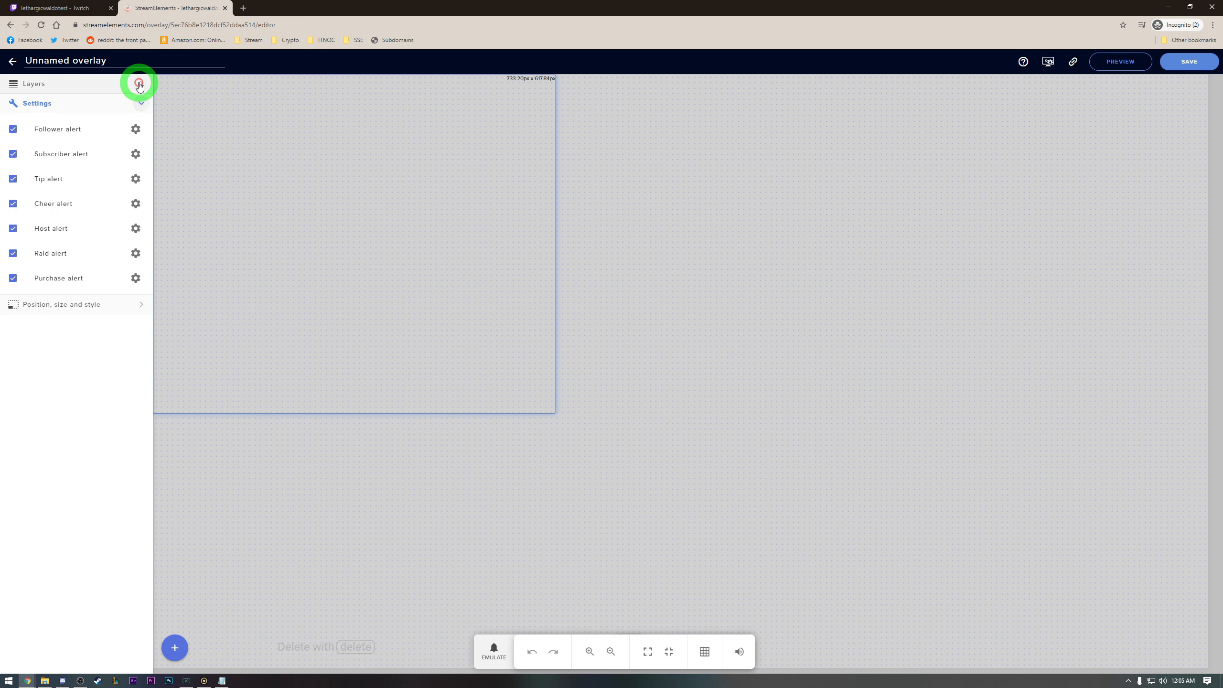
pyautogui.click(33, 125)
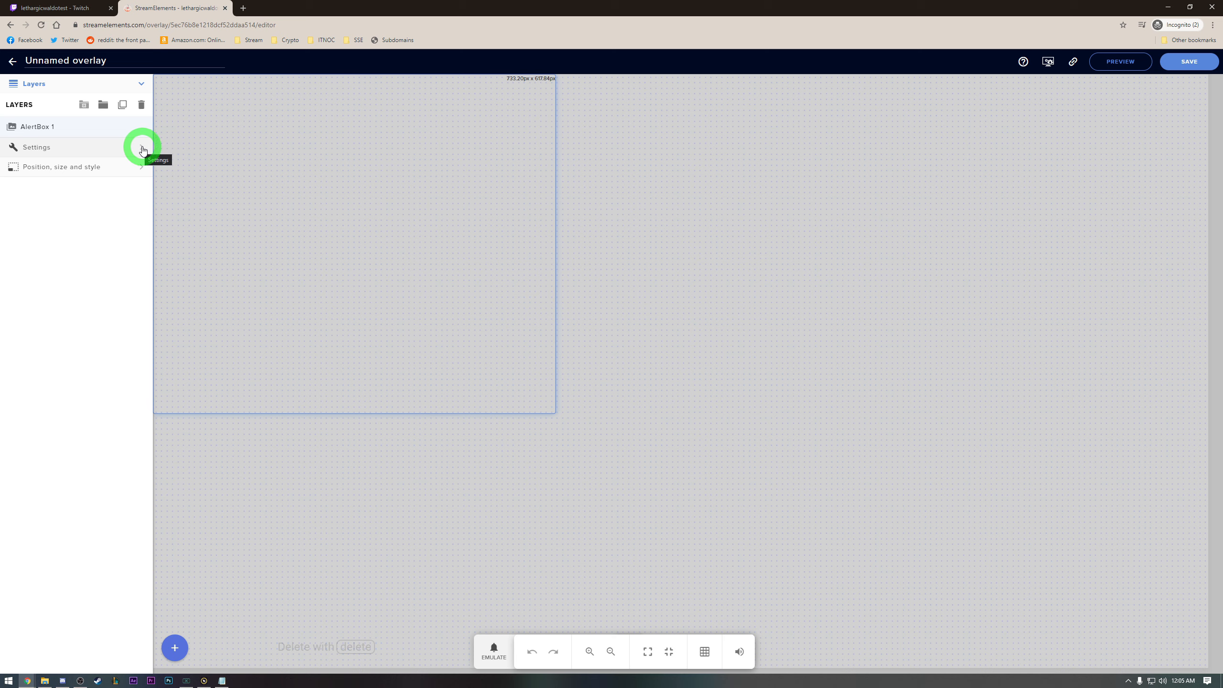
pyautogui.click(142, 150)
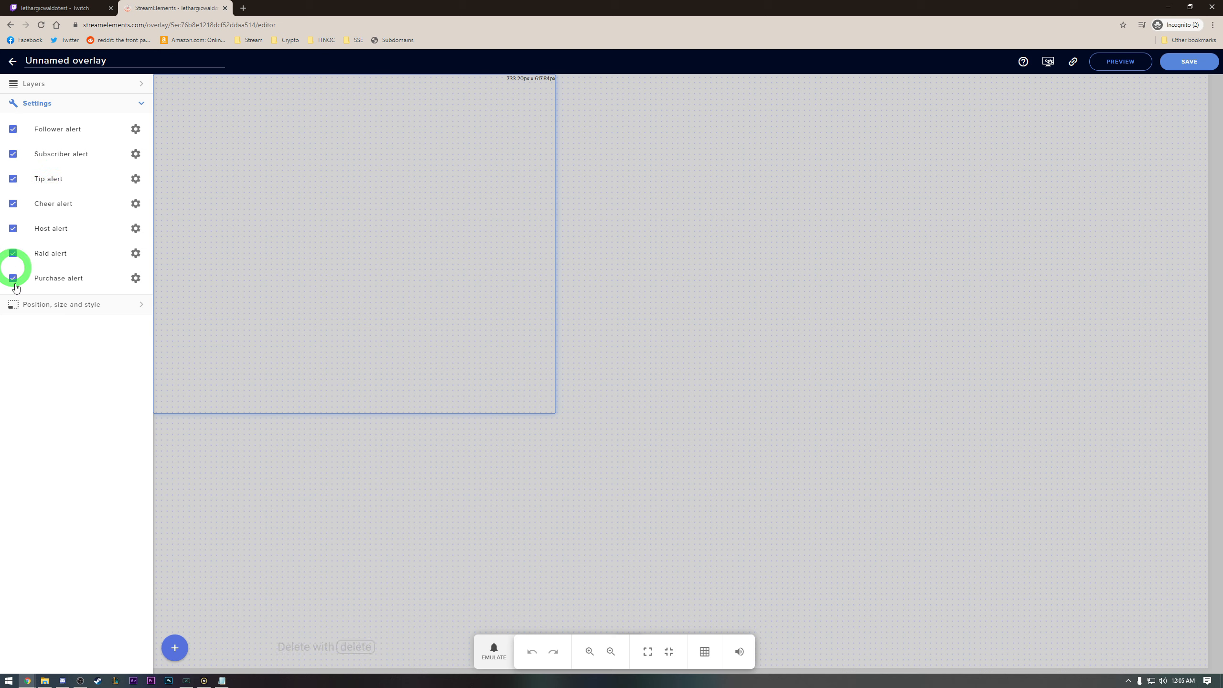
pyautogui.click(136, 130)
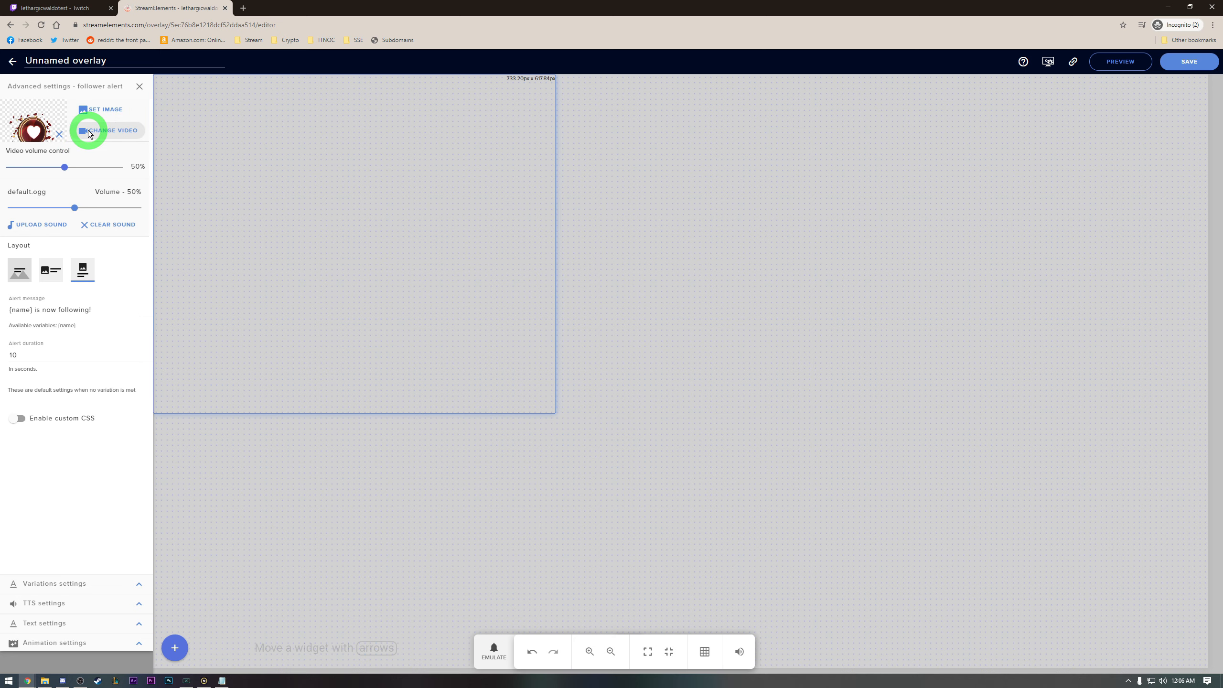
# - Delete the existing Follower.webm from the video library used for the follower alert
pyautogui.click(122, 133)
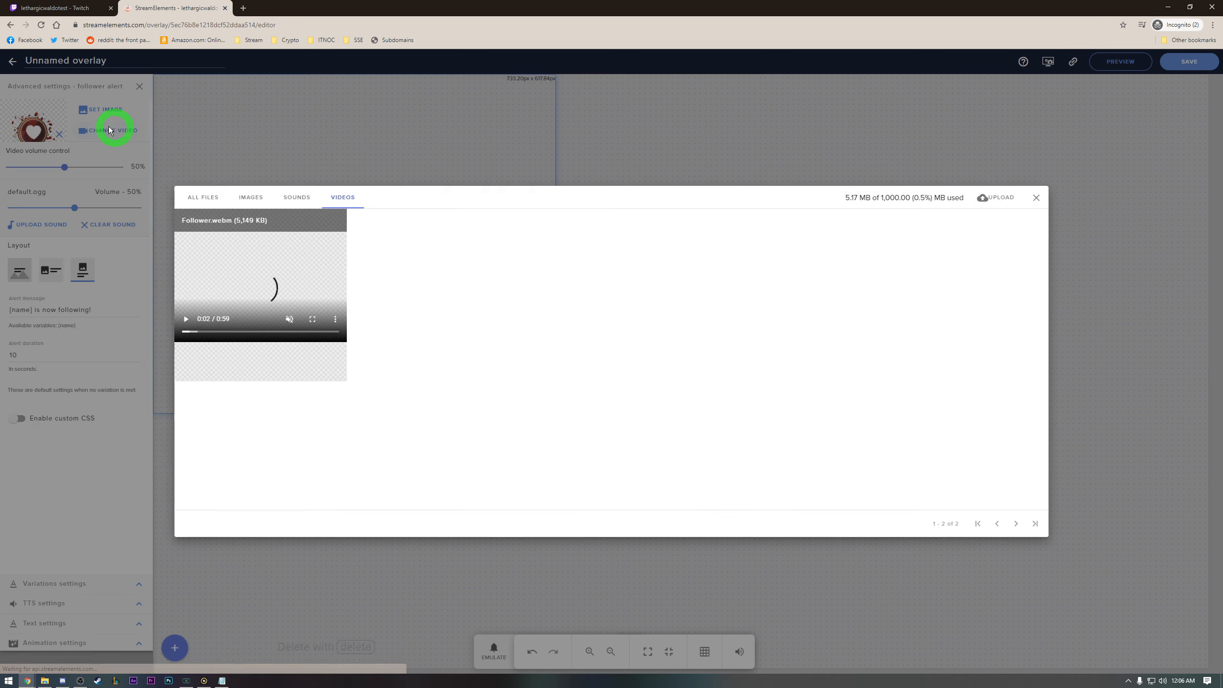
pyautogui.moveTo(190, 263)
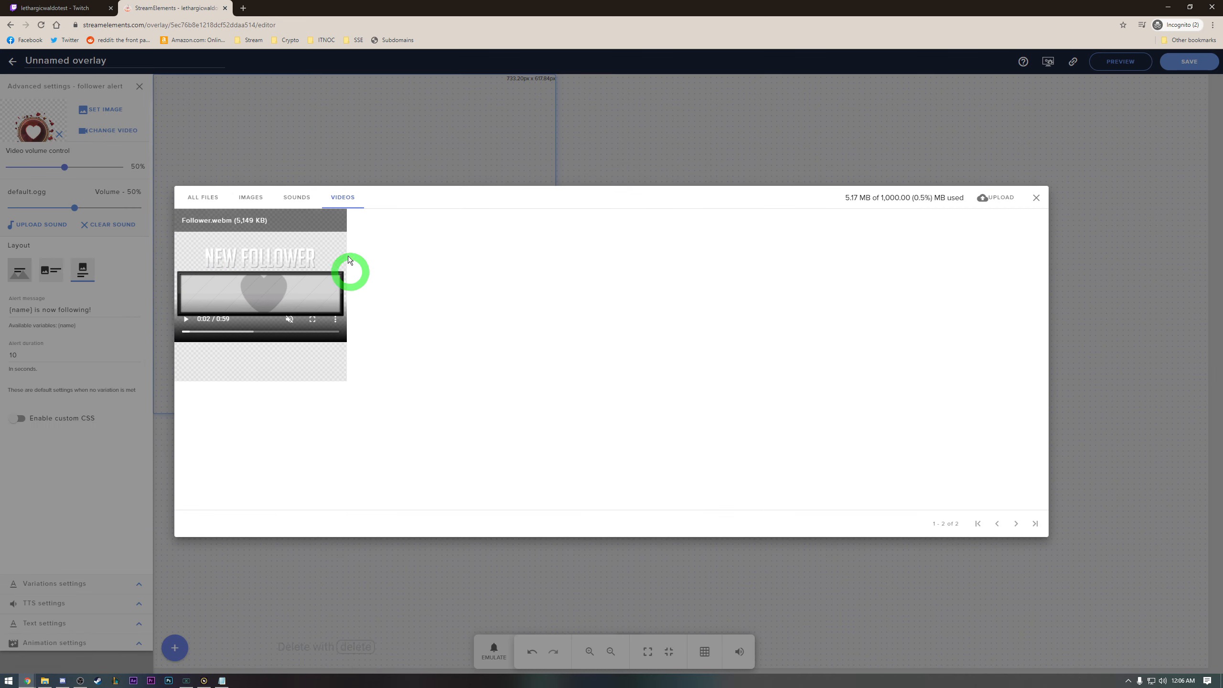
pyautogui.click(276, 222)
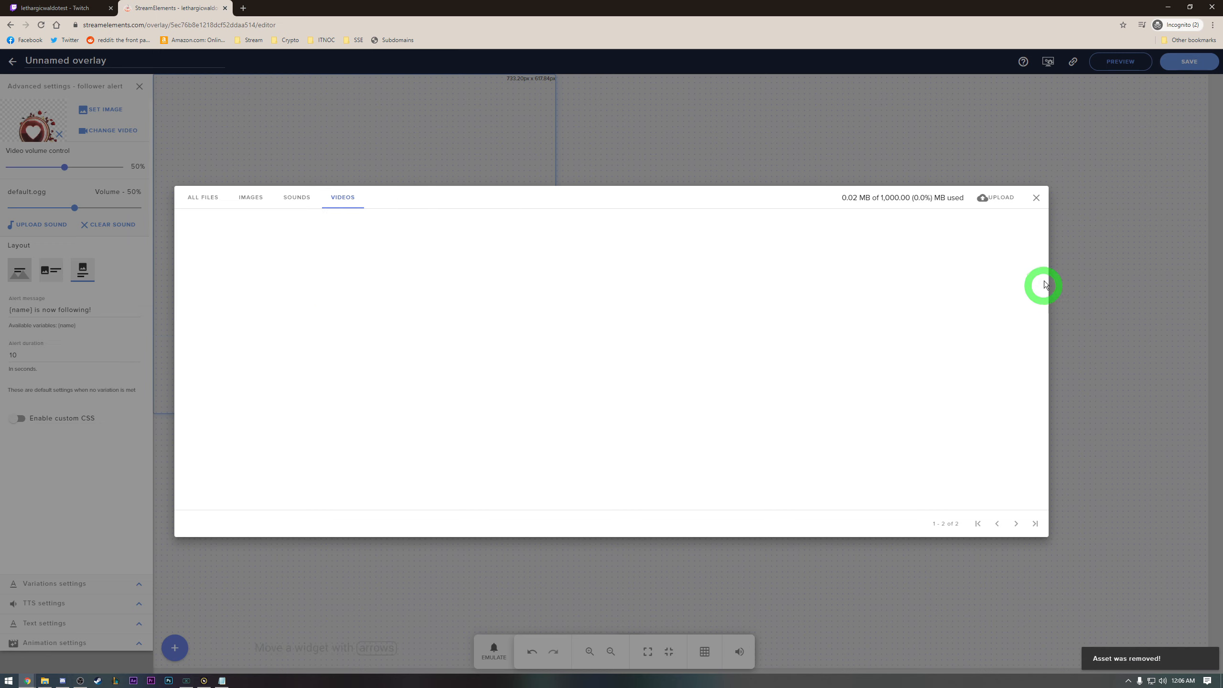
# - Upload Follower.webm from the Desktop and assign it as the follower alert's video
pyautogui.click(999, 200)
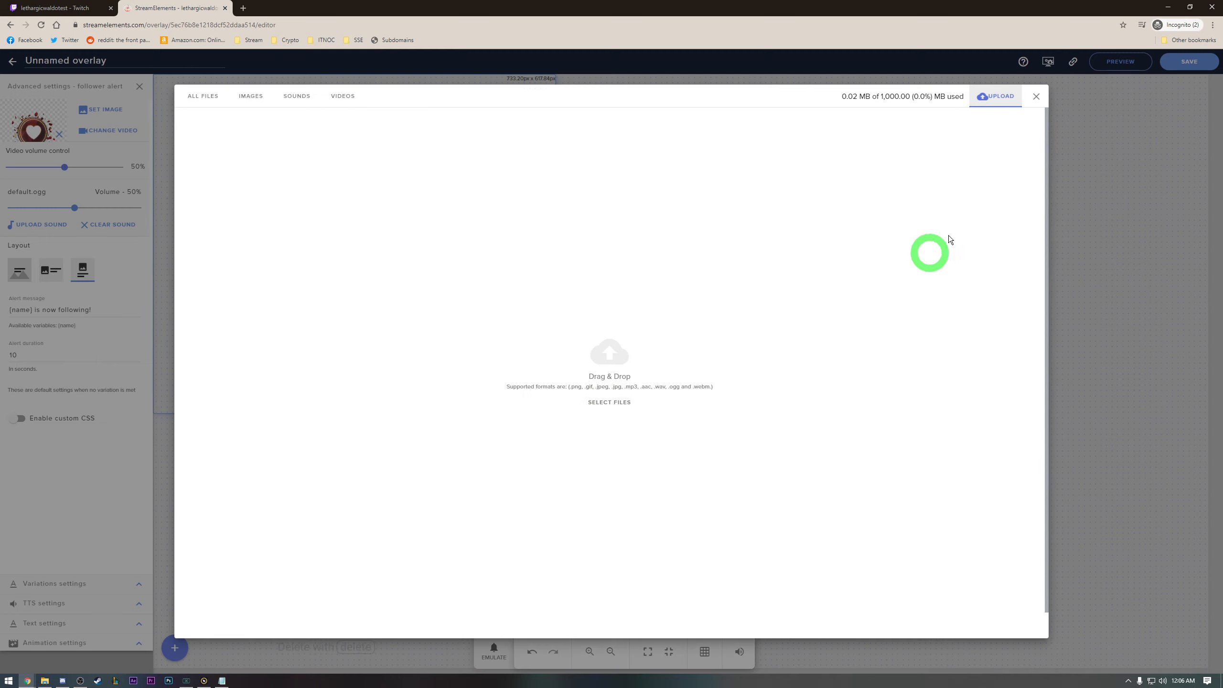
pyautogui.click(605, 407)
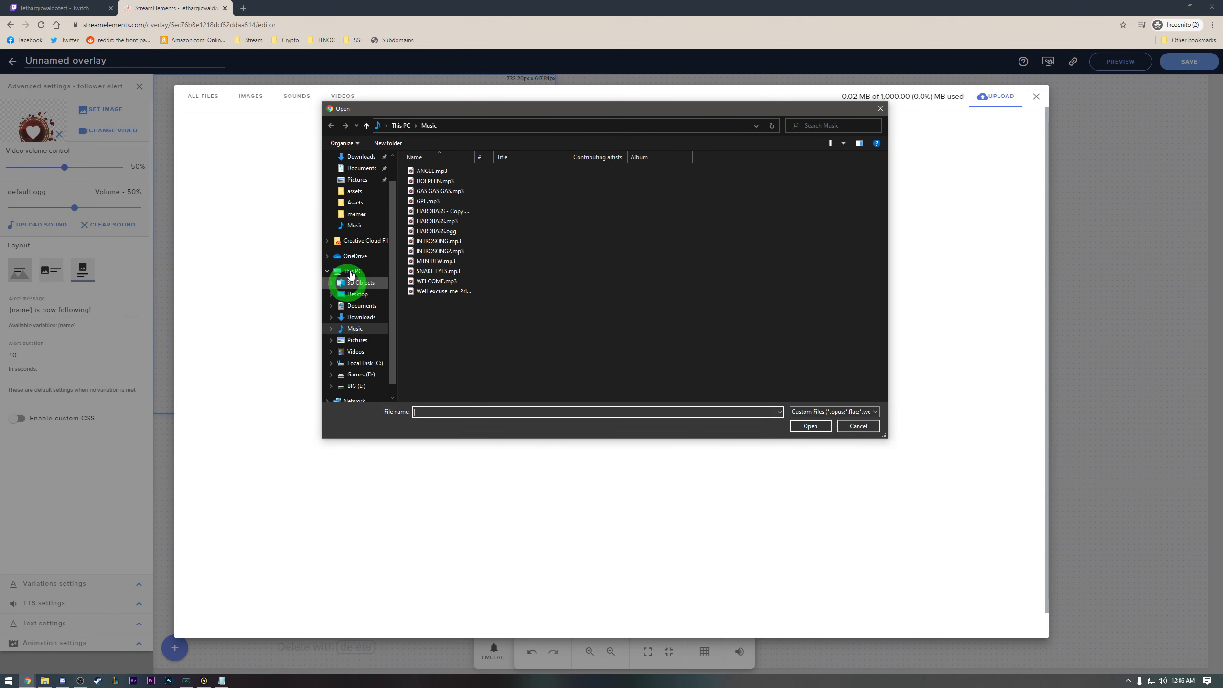
pyautogui.click(354, 294)
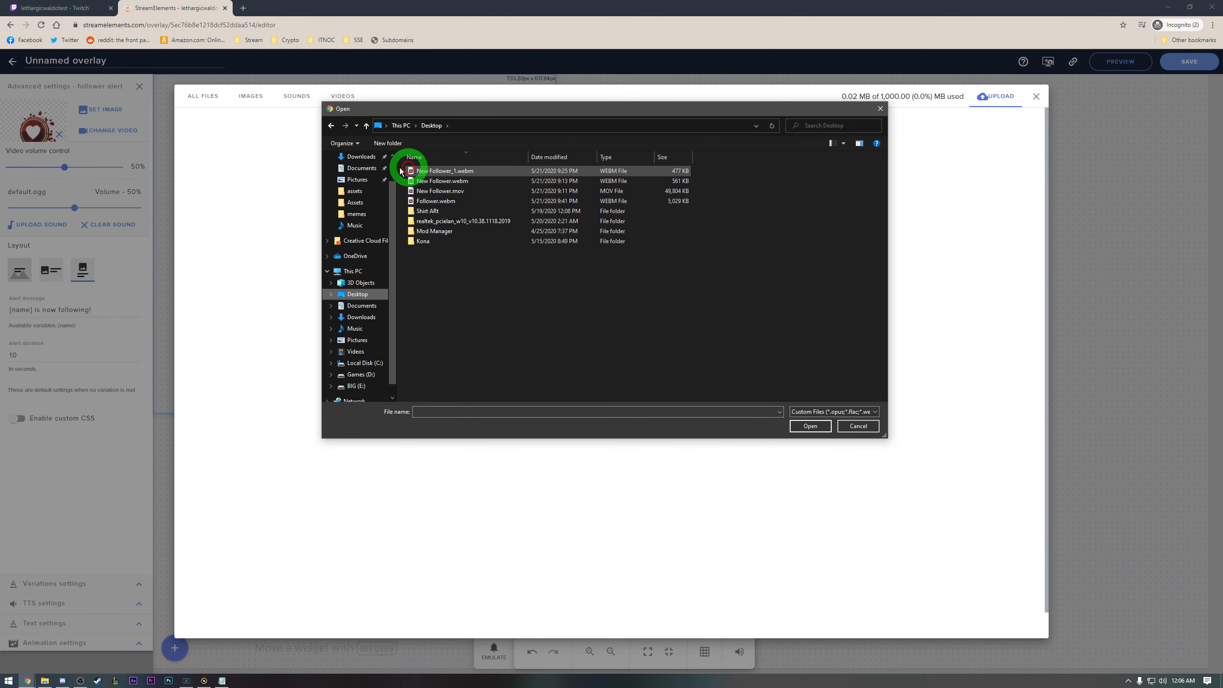
pyautogui.click(448, 203)
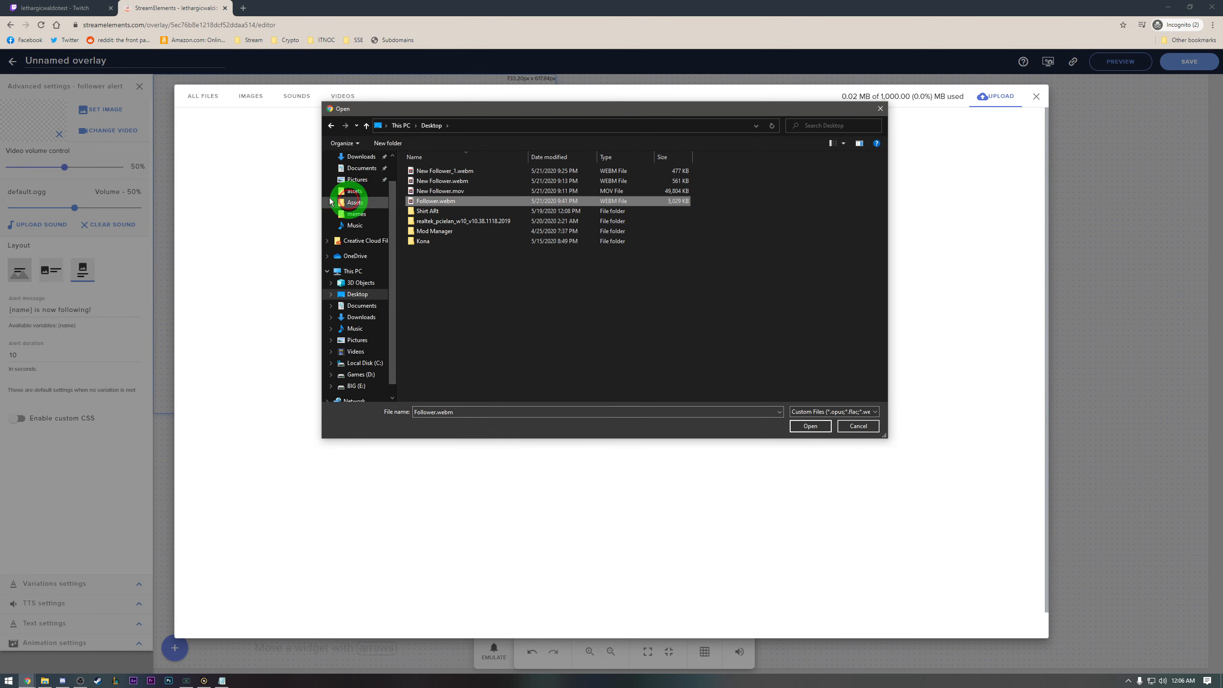
pyautogui.click(803, 431)
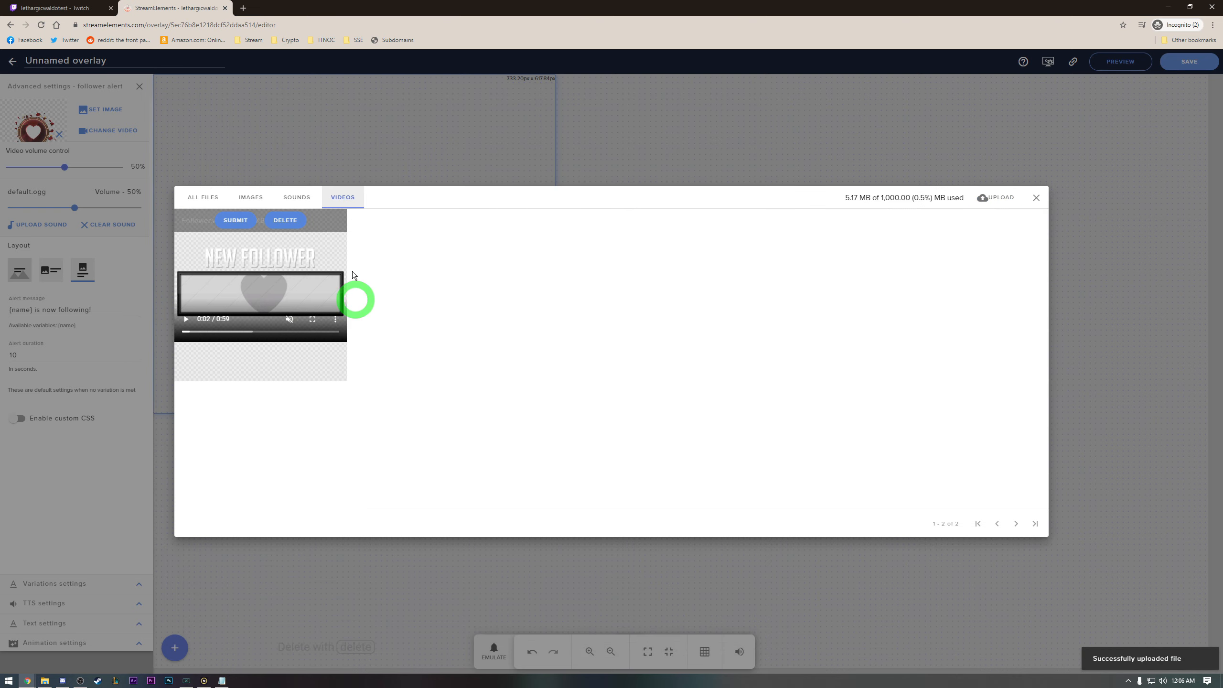
pyautogui.click(235, 221)
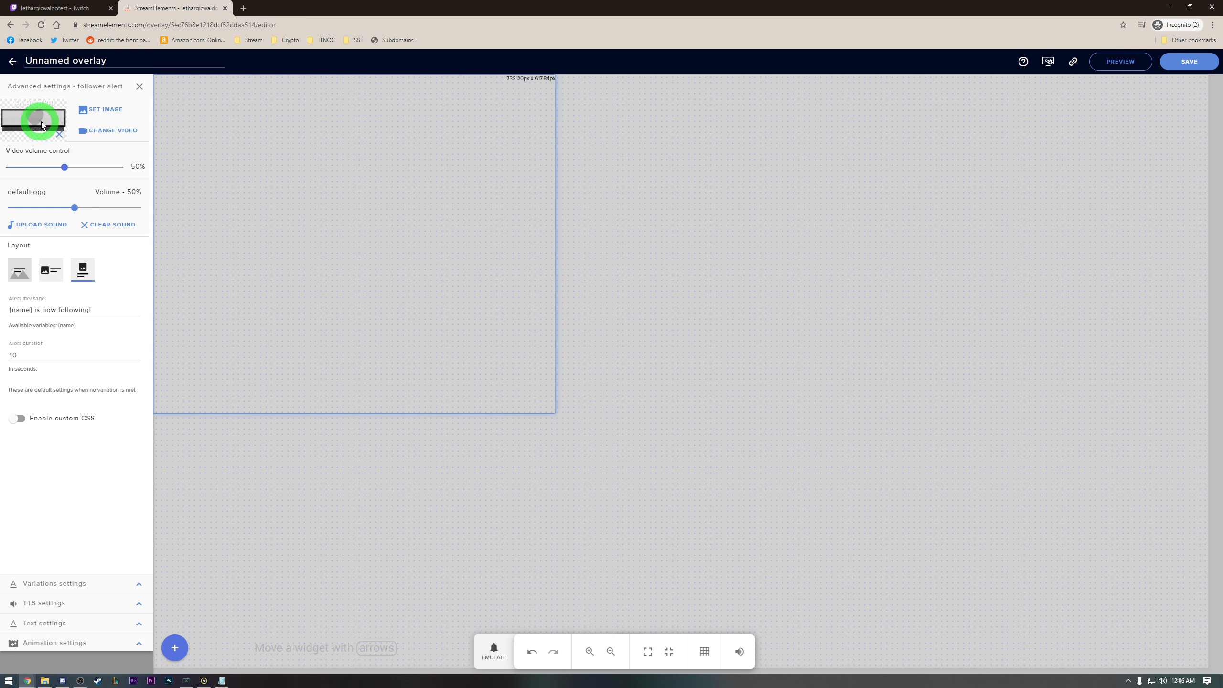
# - Delete the existing DOLPHIN.mp3 from the sound library and upload DOLPHIN.mp3 again from the Music folder
pyautogui.click(25, 225)
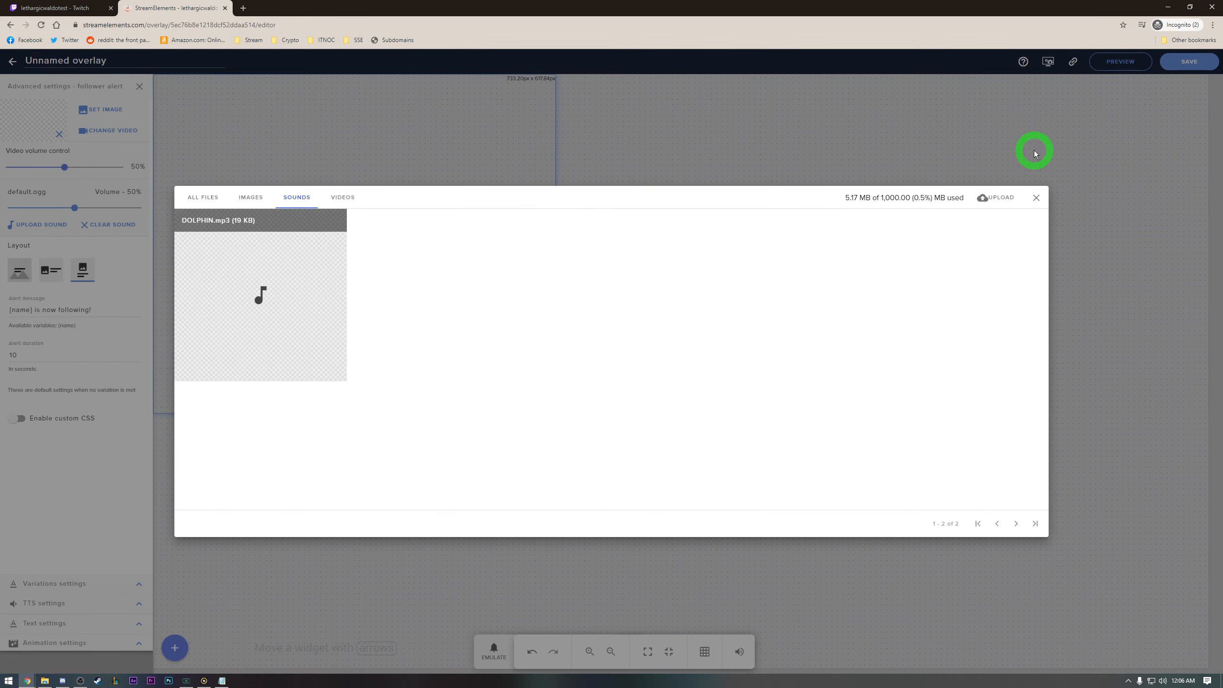
pyautogui.click(281, 222)
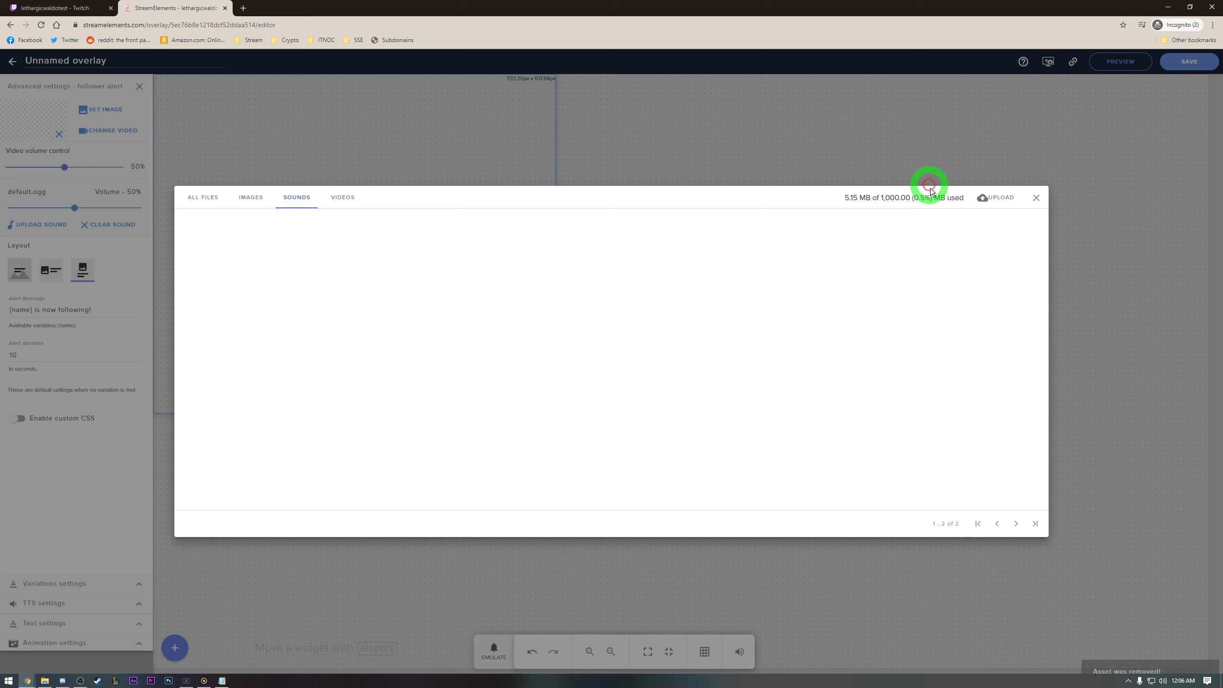
pyautogui.click(993, 198)
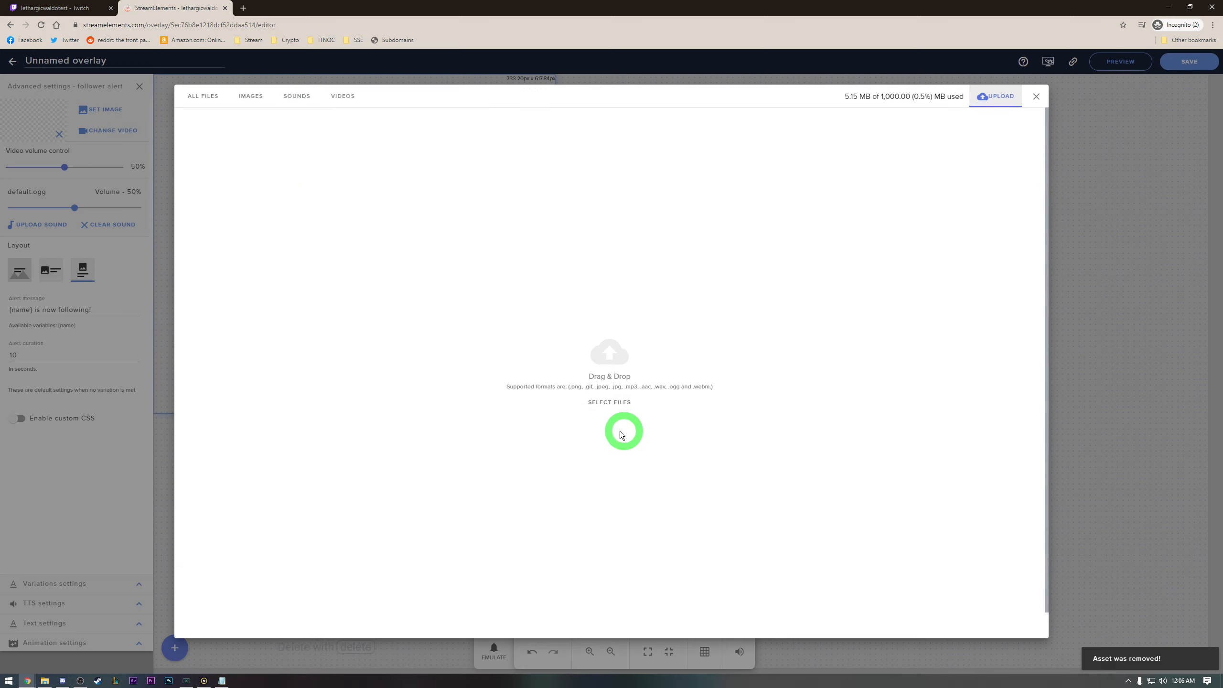
pyautogui.click(631, 404)
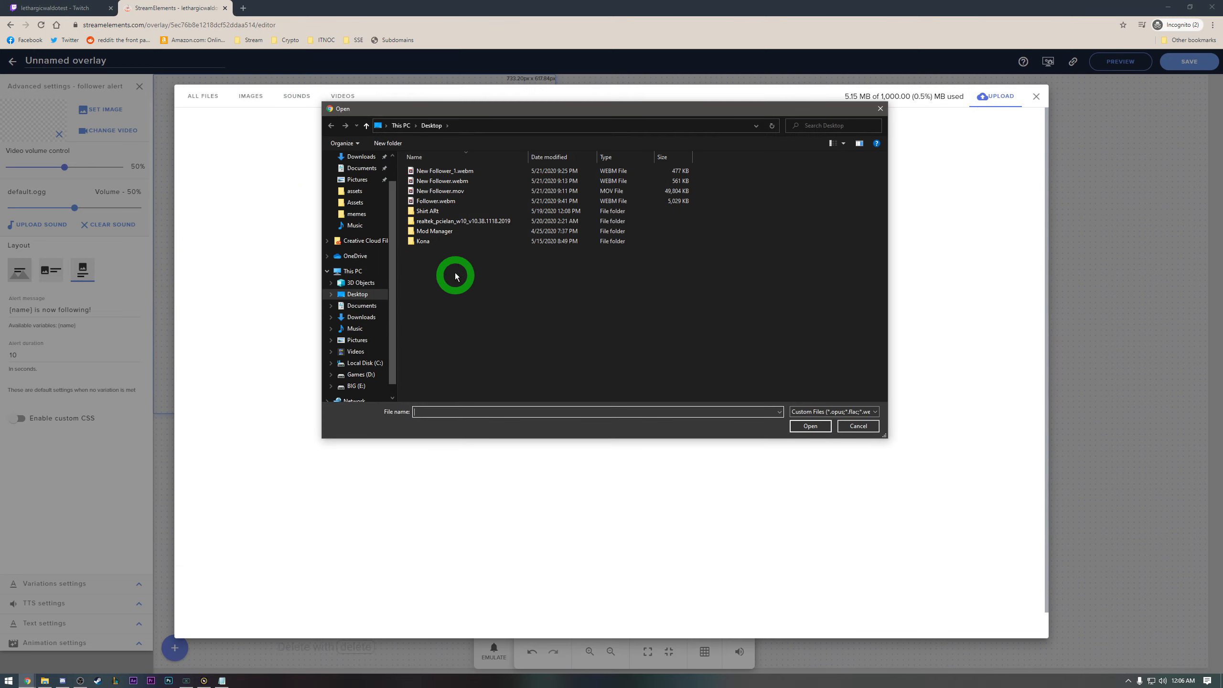
pyautogui.click(355, 328)
pyautogui.click(440, 180)
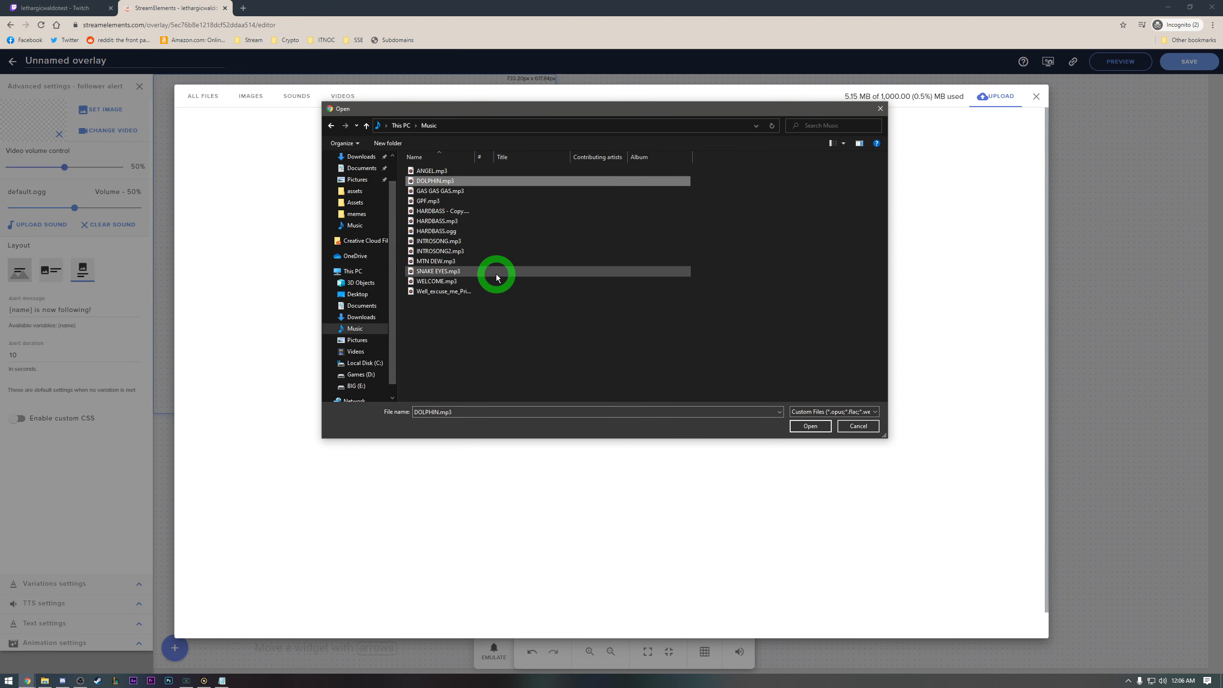
pyautogui.click(811, 425)
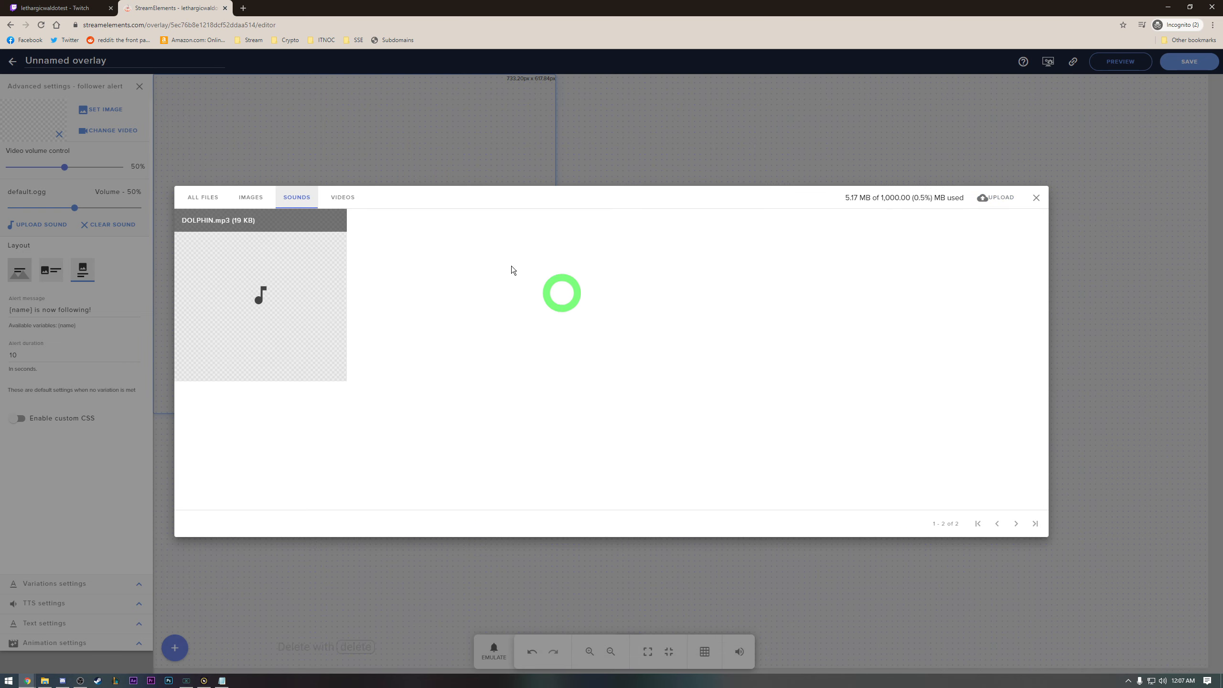
# - Preview the uploaded DOLPHIN.mp3 and assign it as the follower alert's sound
pyautogui.moveTo(311, 313)
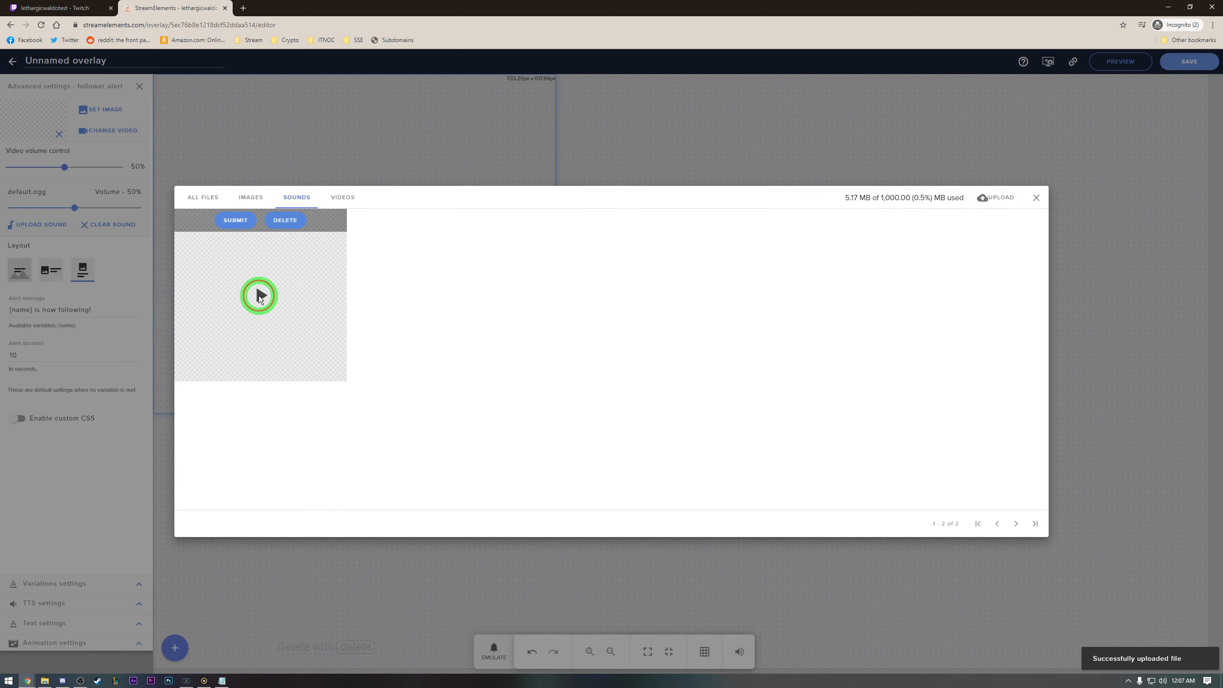
pyautogui.click(259, 292)
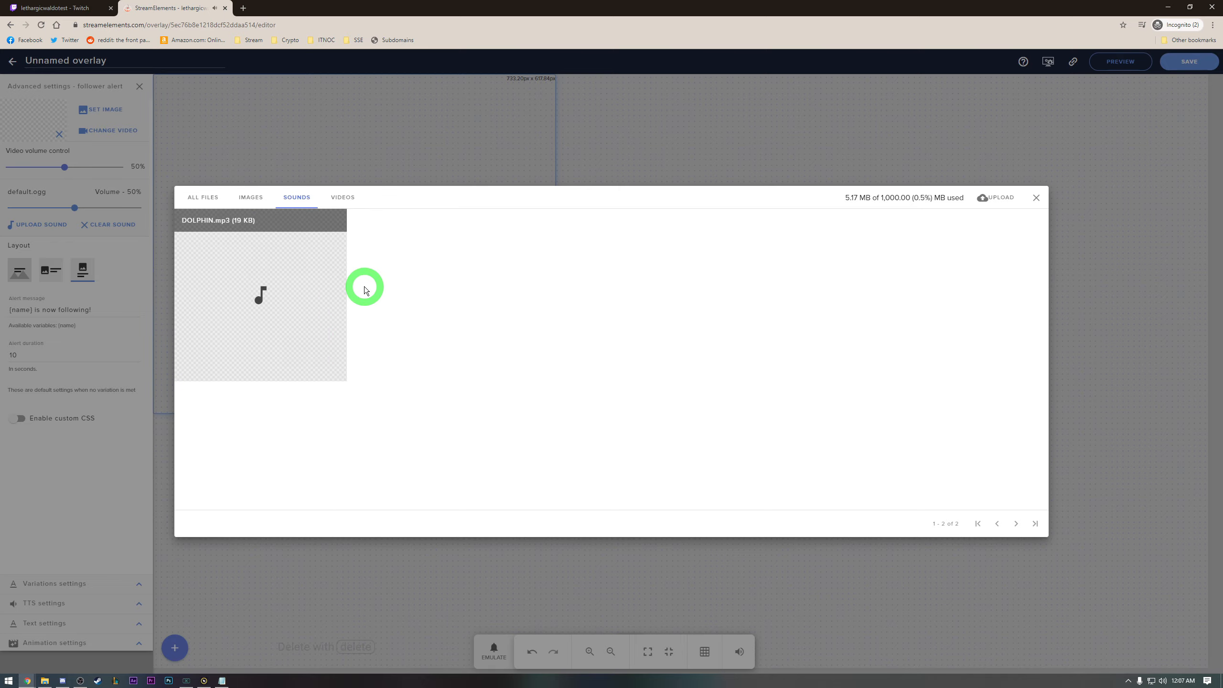
pyautogui.click(236, 221)
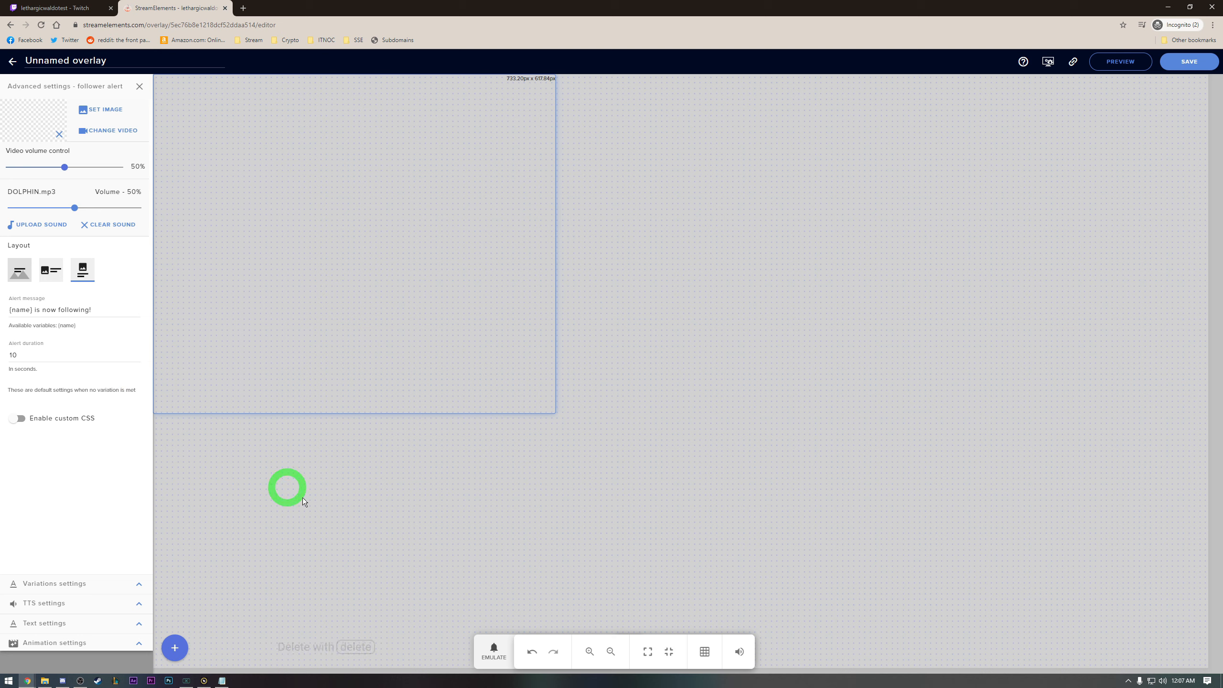
# - Emulate a follower event, compare the available layouts, and set the follower alert's layout to text over image
pyautogui.click(486, 658)
pyautogui.click(514, 480)
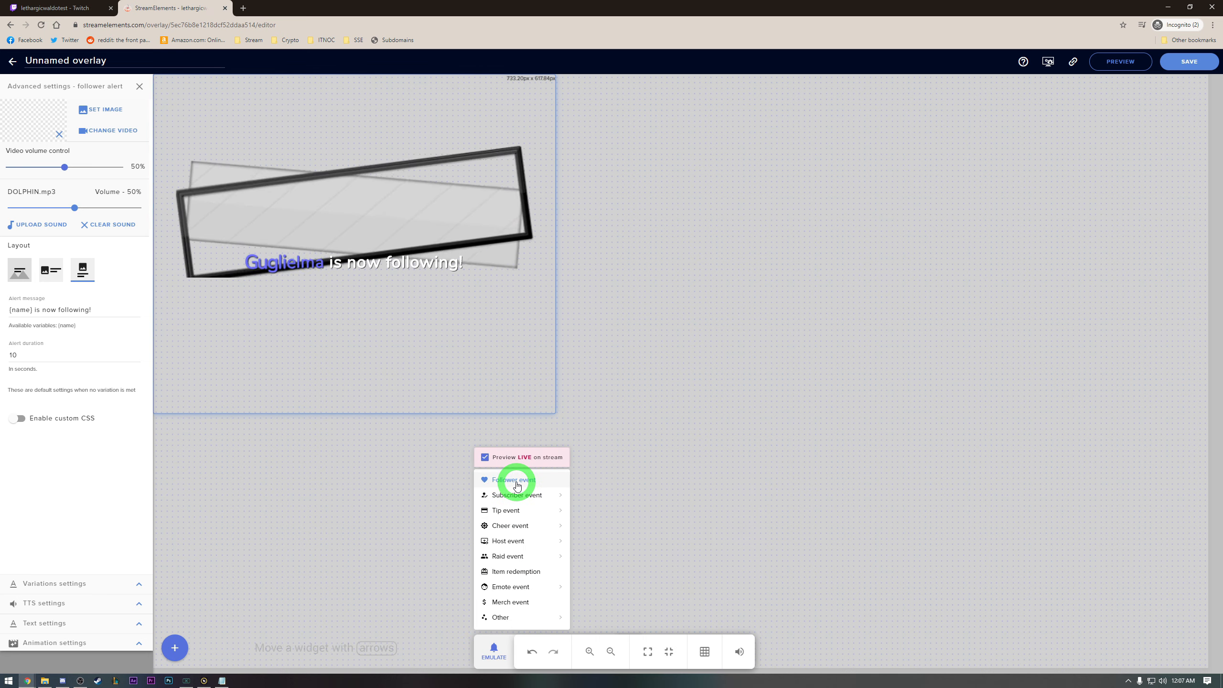
pyautogui.click(46, 268)
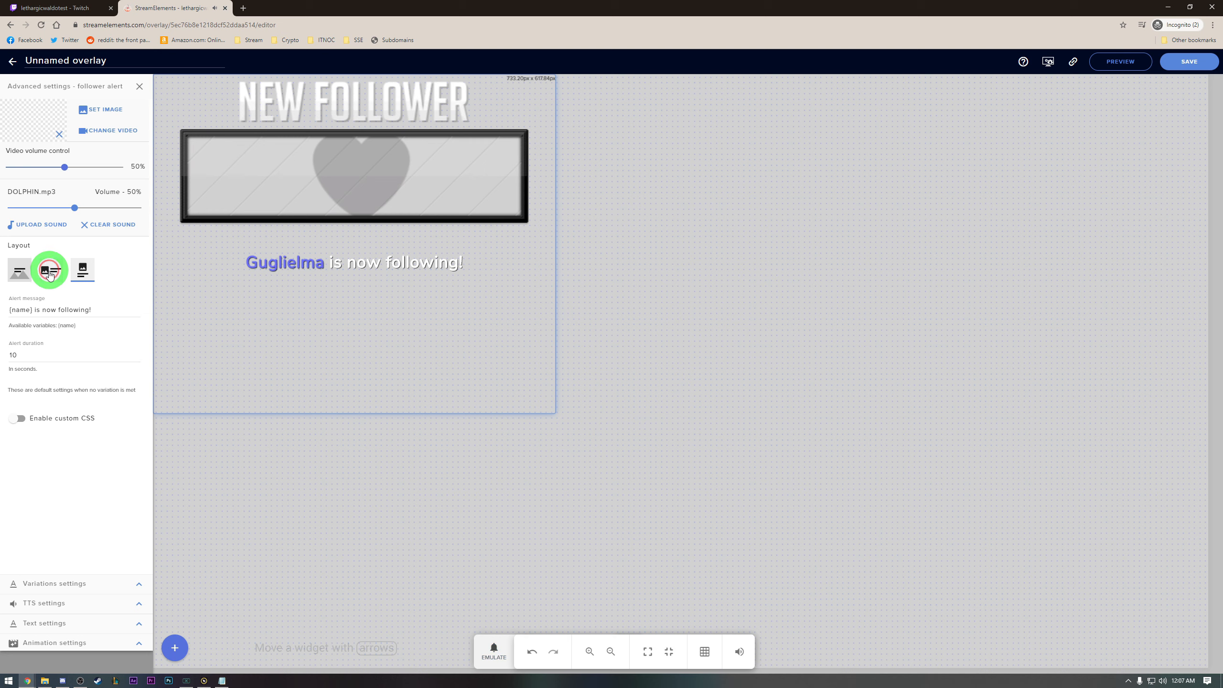
pyautogui.click(23, 278)
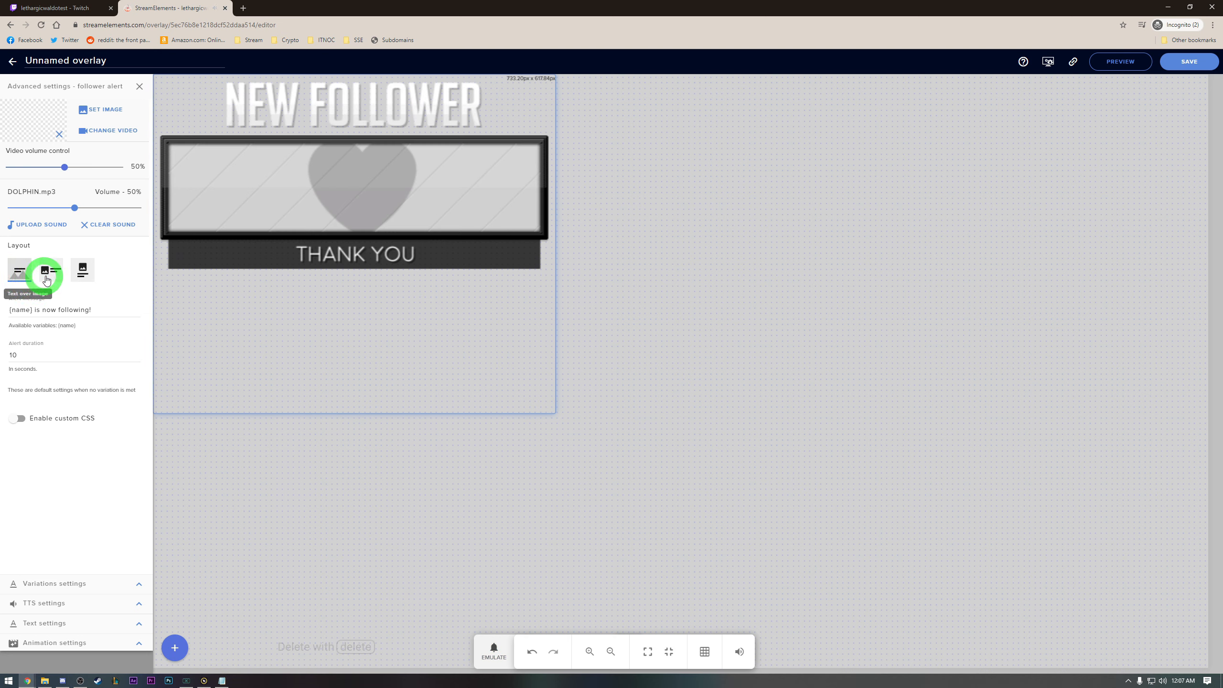
pyautogui.click(45, 280)
pyautogui.click(82, 270)
pyautogui.click(19, 270)
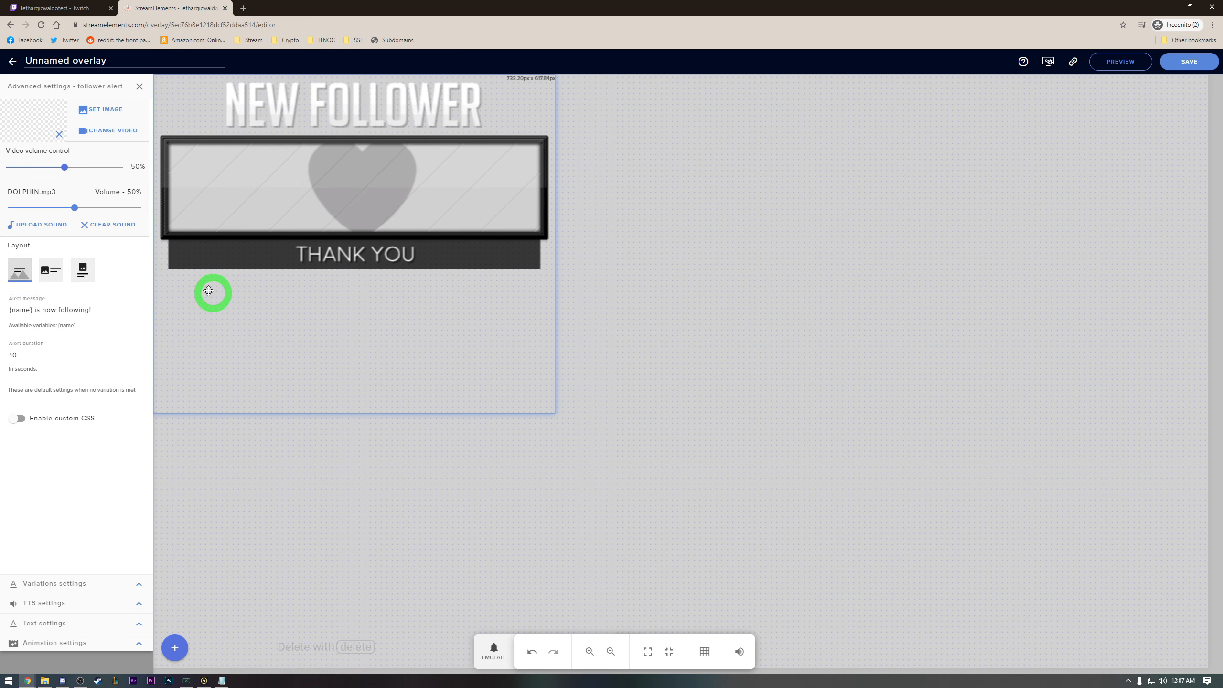
# - Review the follower alert's text over image layout option and its alert message
pyautogui.click(11, 271)
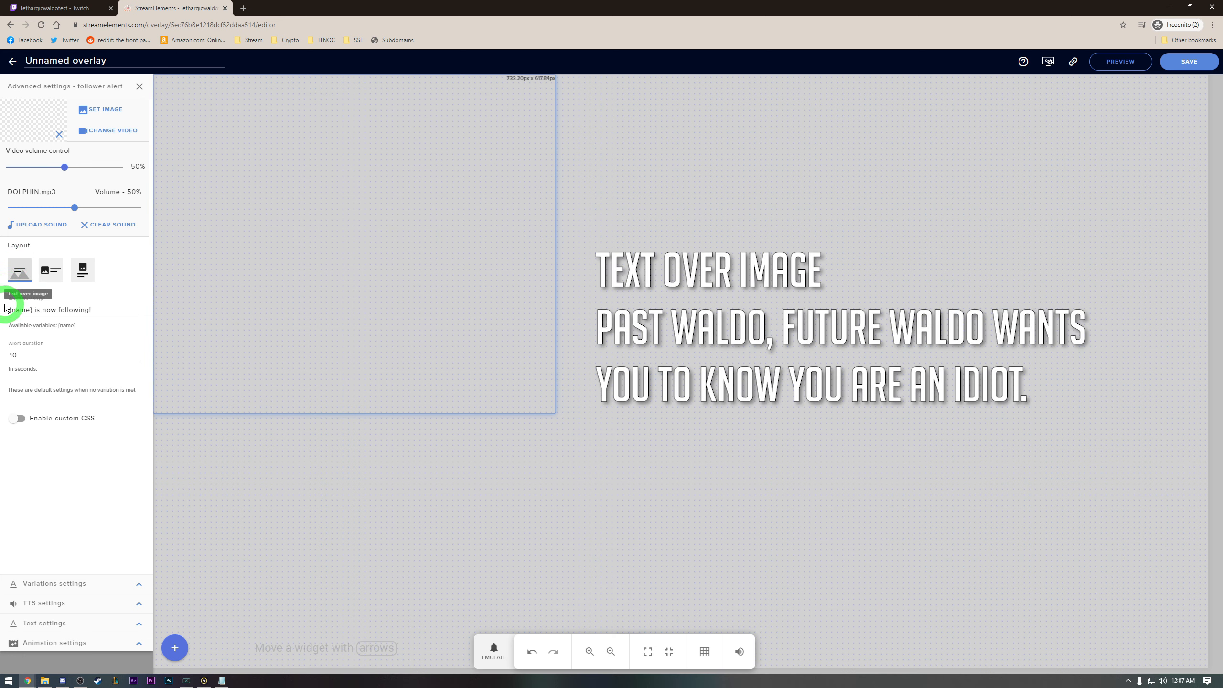
pyautogui.click(26, 276)
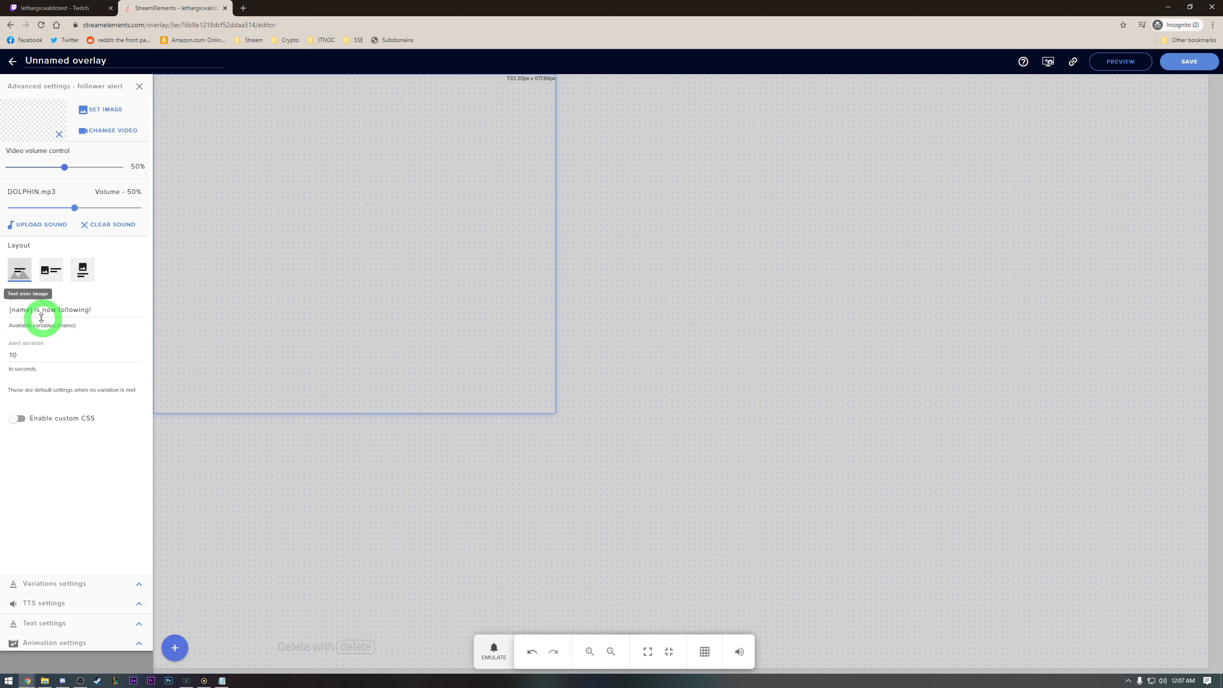
pyautogui.click(80, 319)
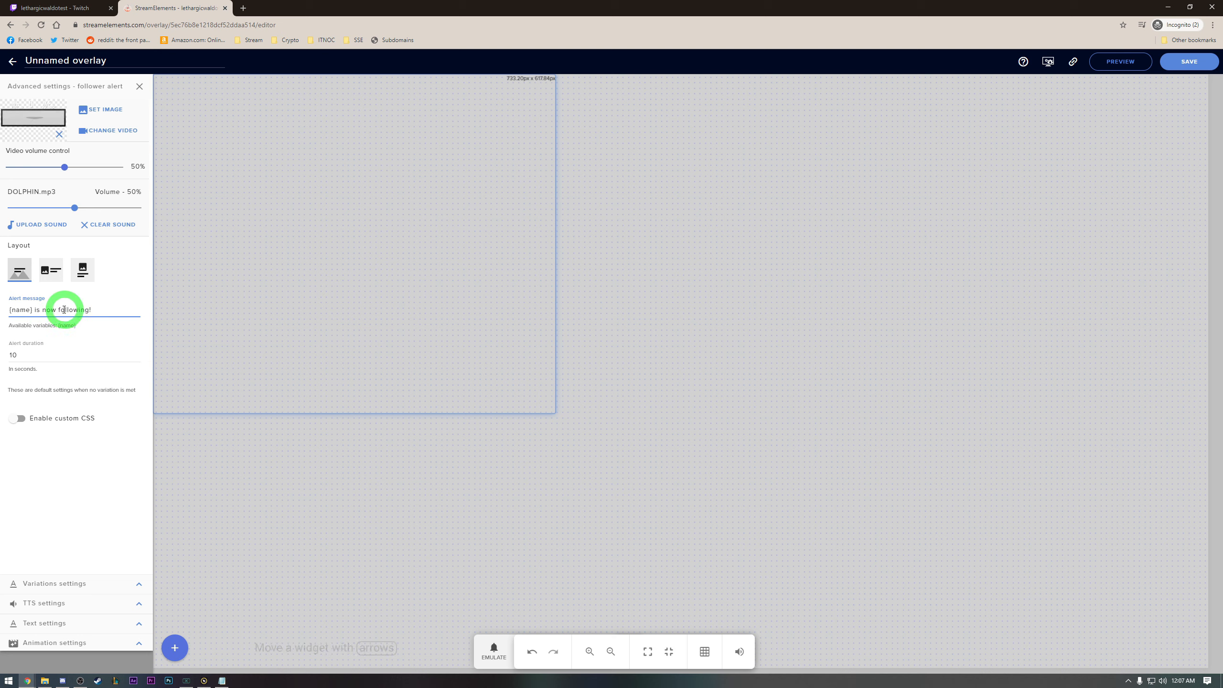
pyautogui.moveTo(57, 310); pyautogui.dragTo(2, 309)
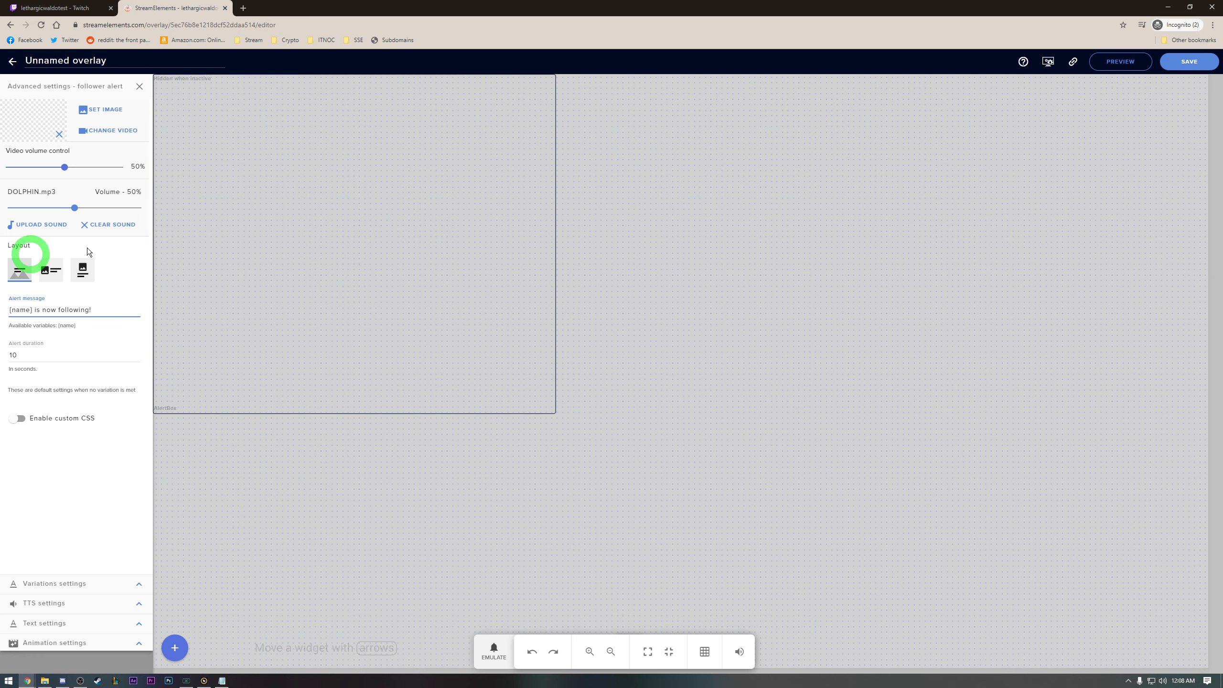
# - Save the overlay under the name alert and close the follower alert's advanced settings
pyautogui.click(1189, 61)
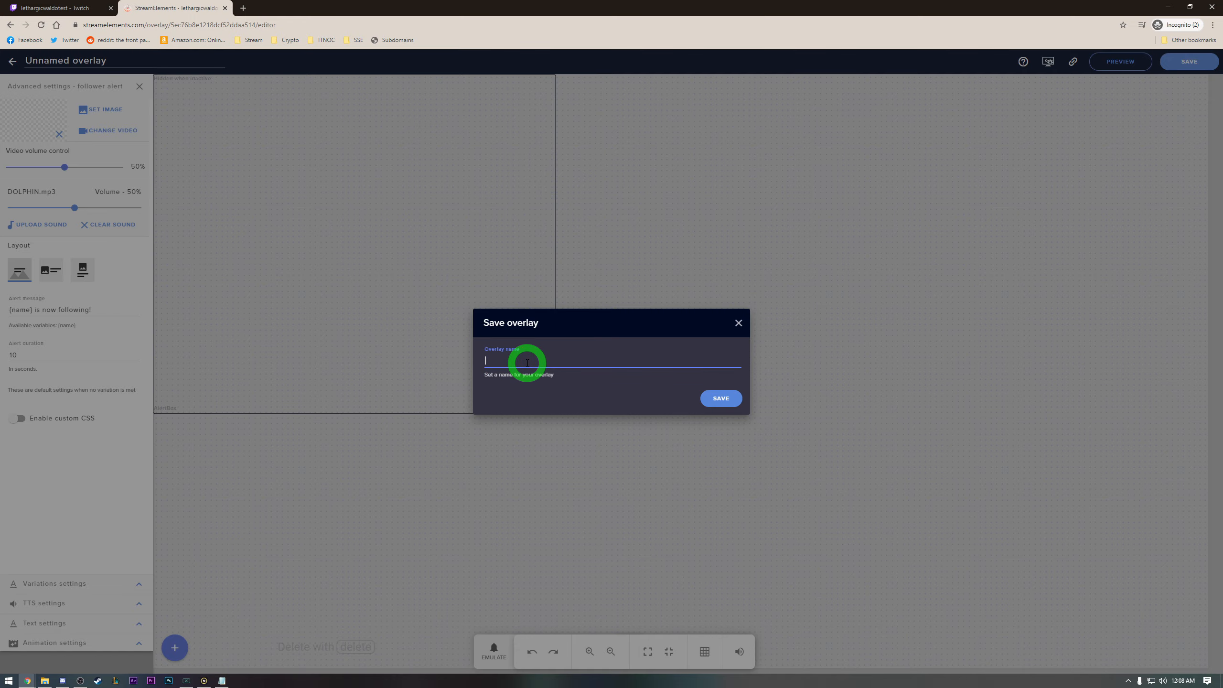
pyautogui.press('Return')
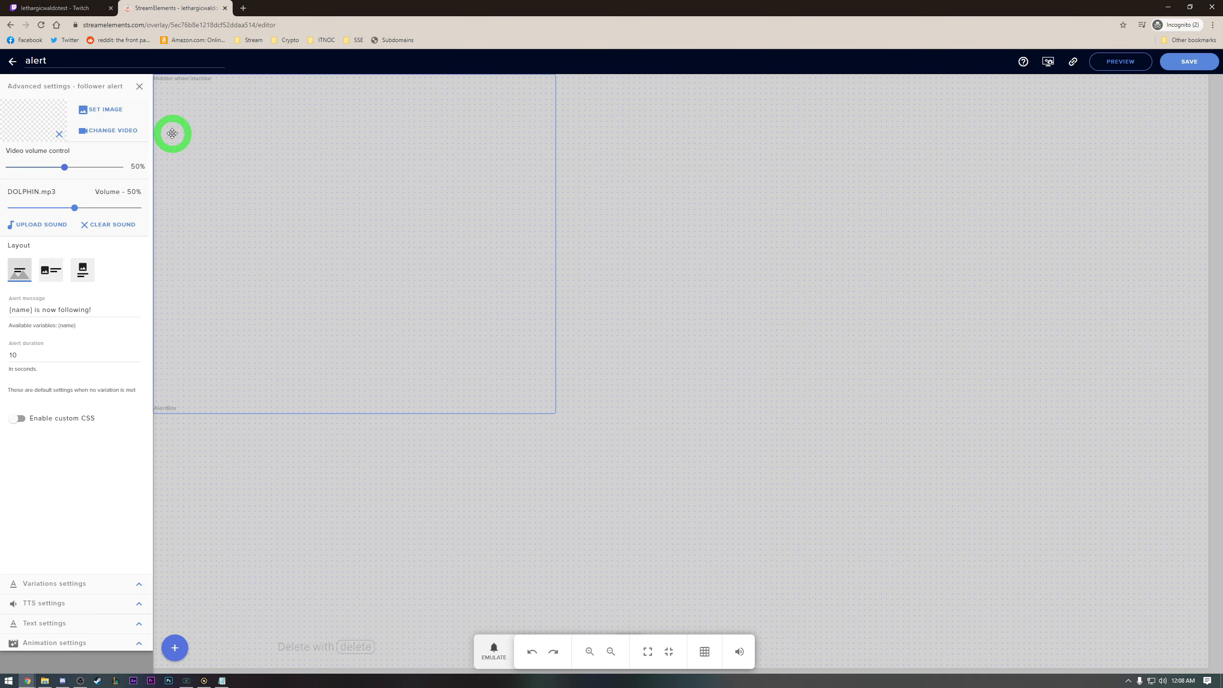
pyautogui.click(139, 89)
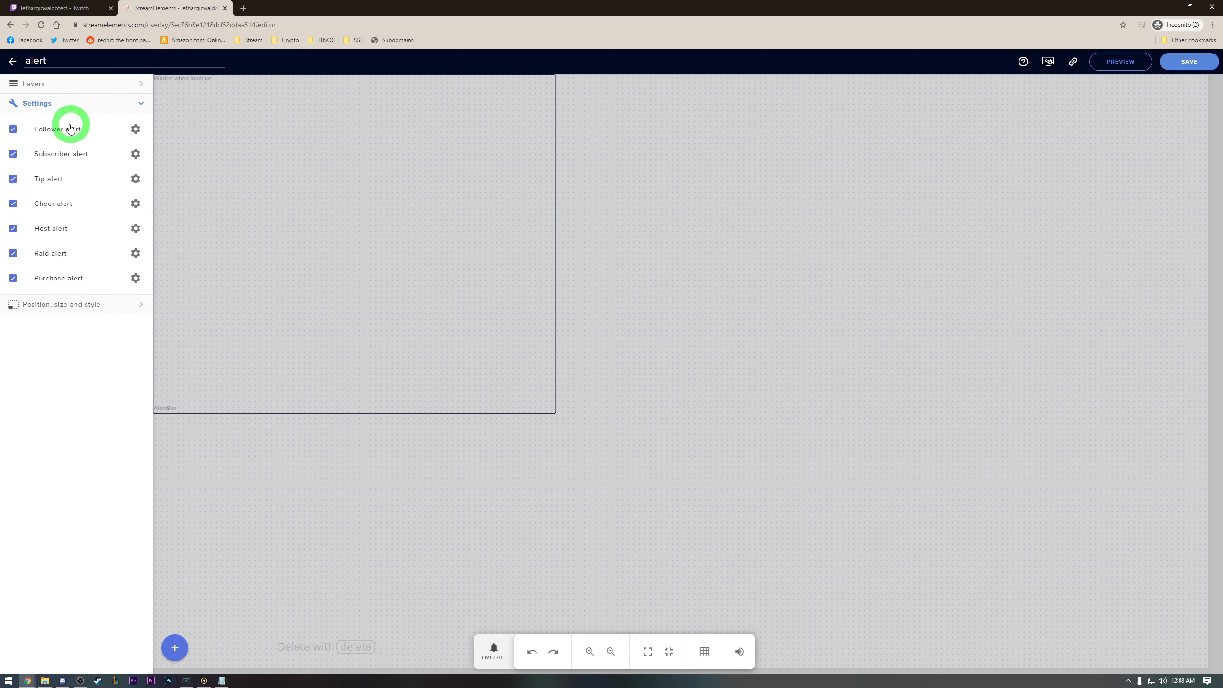
# - Set the AlertBox size to 1920 px wide and 1080 px high
pyautogui.click(140, 84)
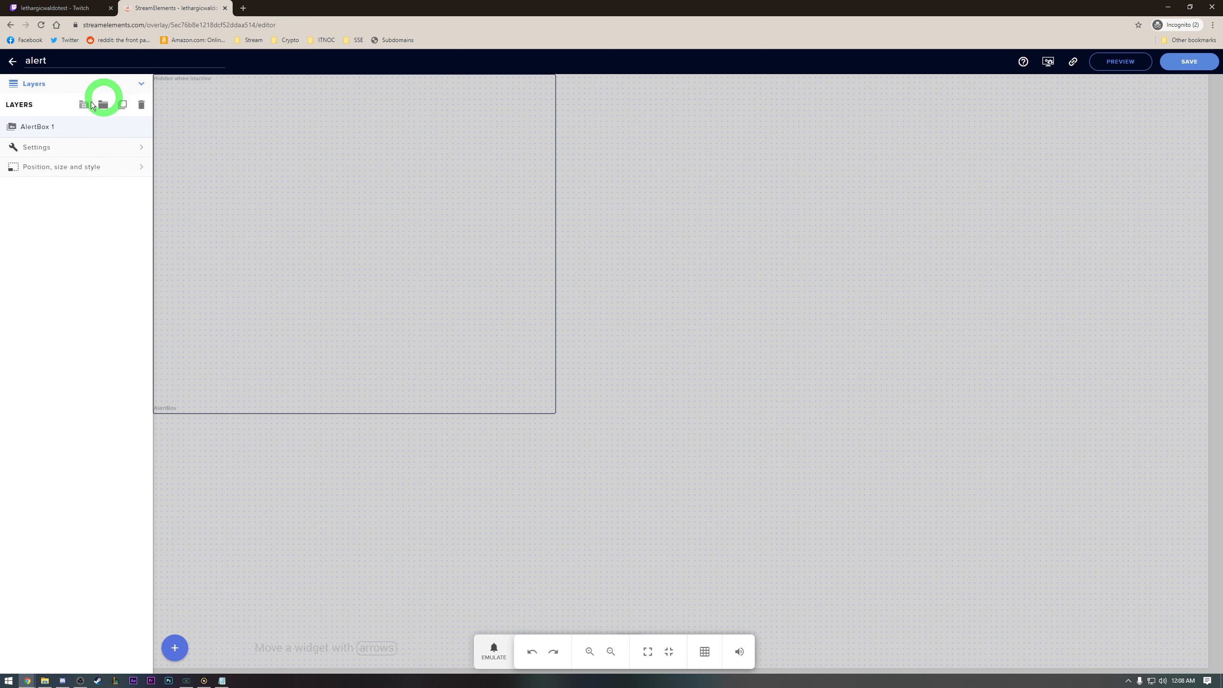
pyautogui.click(142, 169)
pyautogui.moveTo(44, 156); pyautogui.dragTo(7, 159)
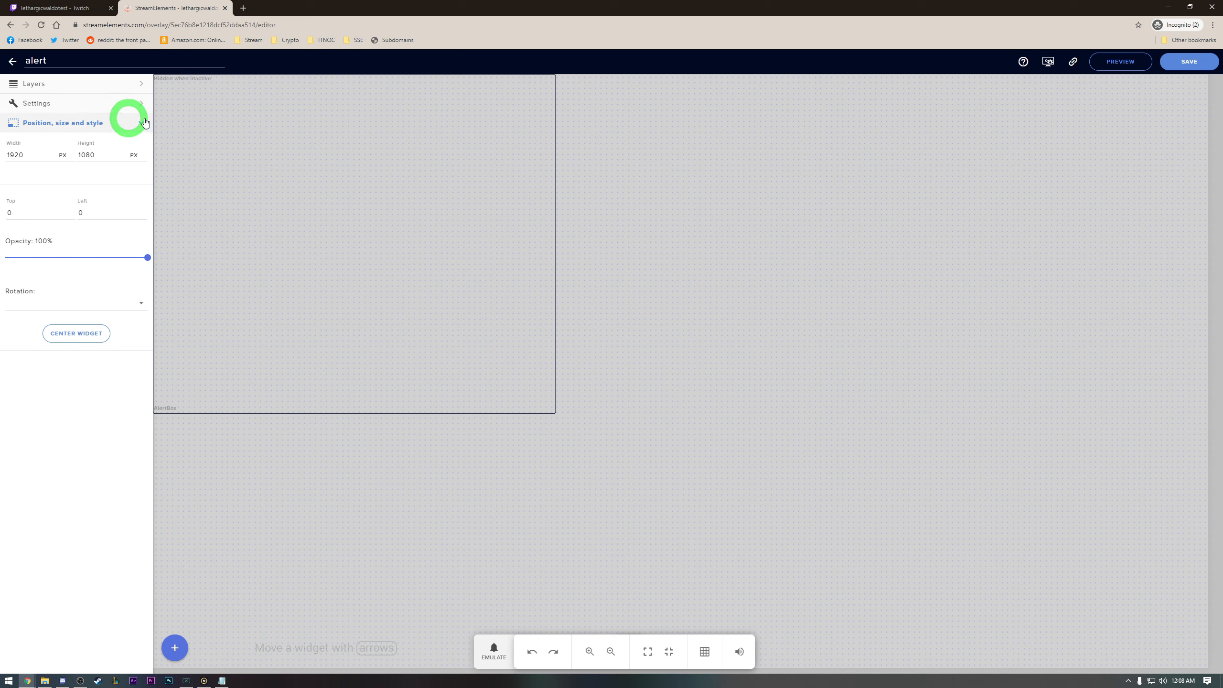
pyautogui.click(472, 373)
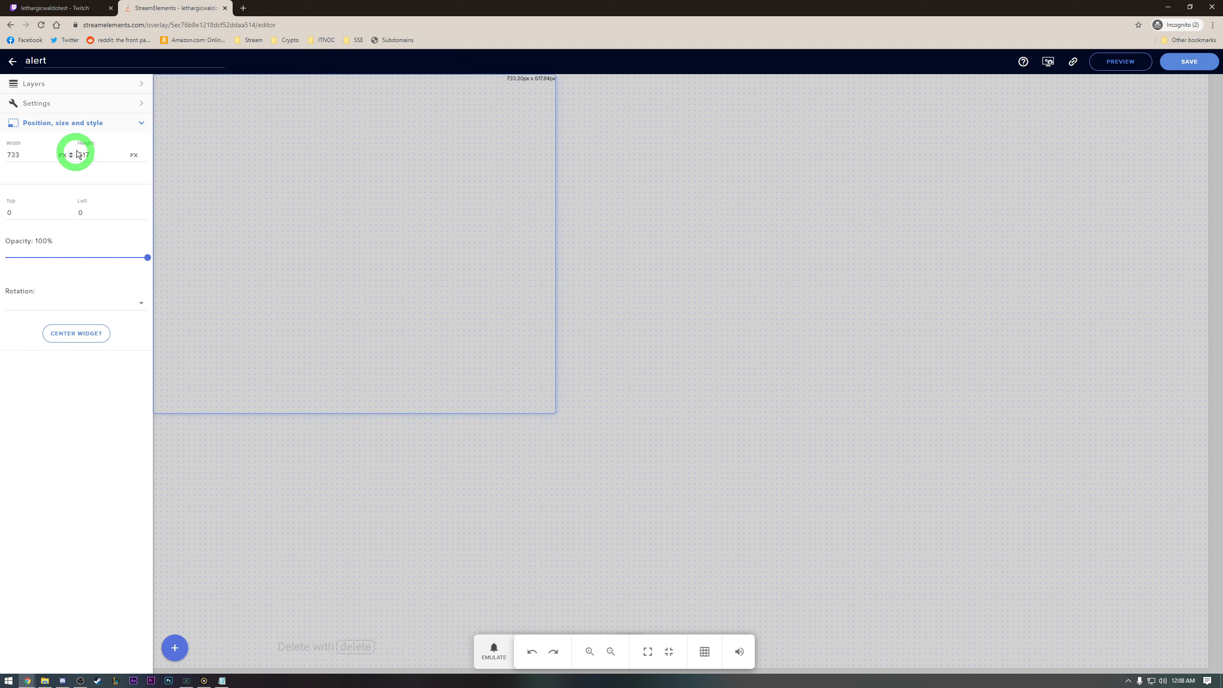
pyautogui.click(14, 157)
pyautogui.write('1920')
pyautogui.press('Tab')
pyautogui.write('1080')
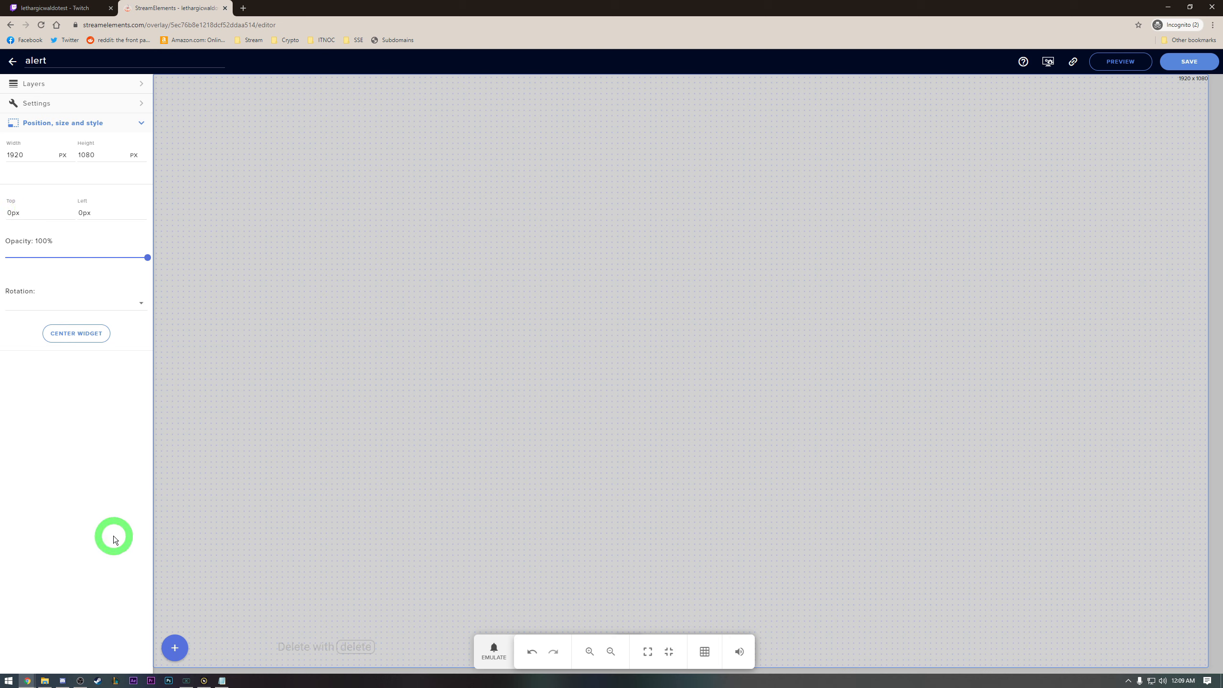
# - Emulate a follower event to preview the alert at the full canvas size
pyautogui.click(496, 656)
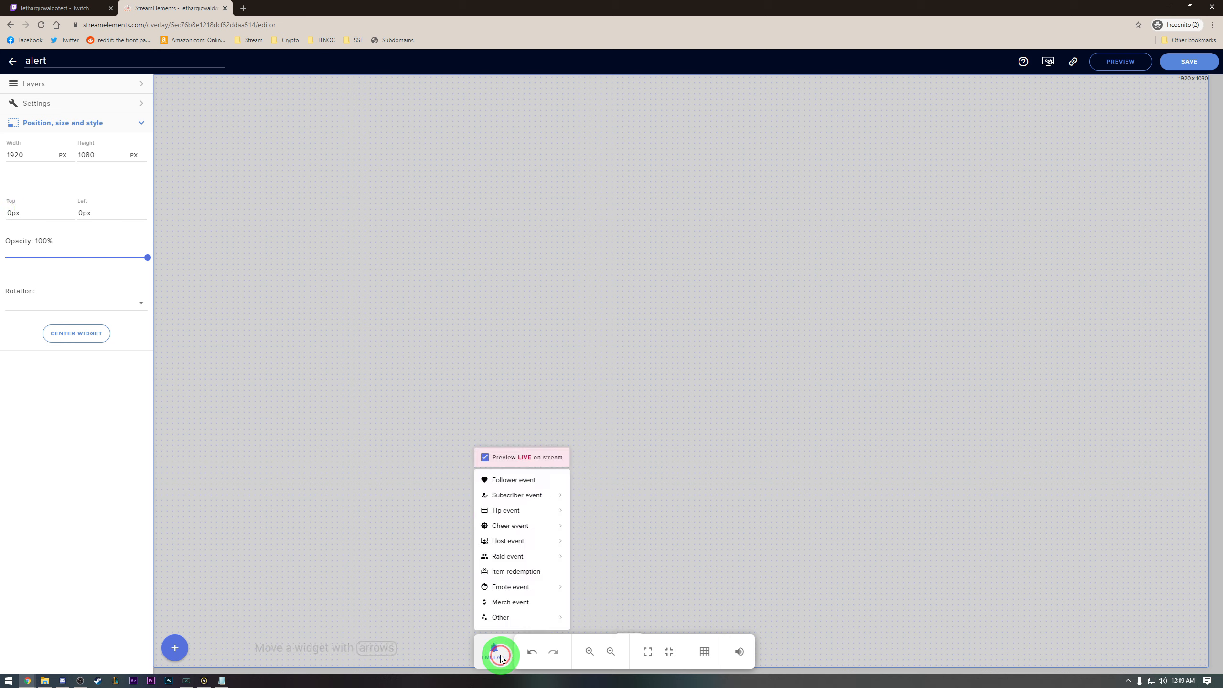
pyautogui.click(514, 480)
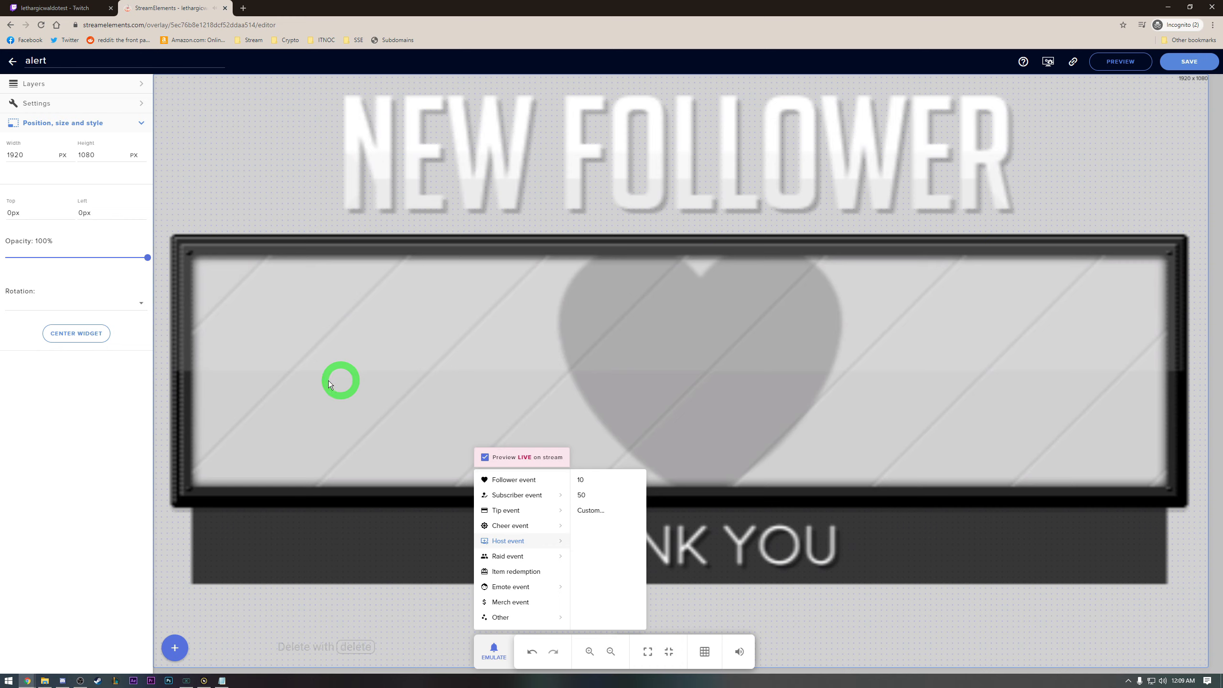
pyautogui.click(898, 362)
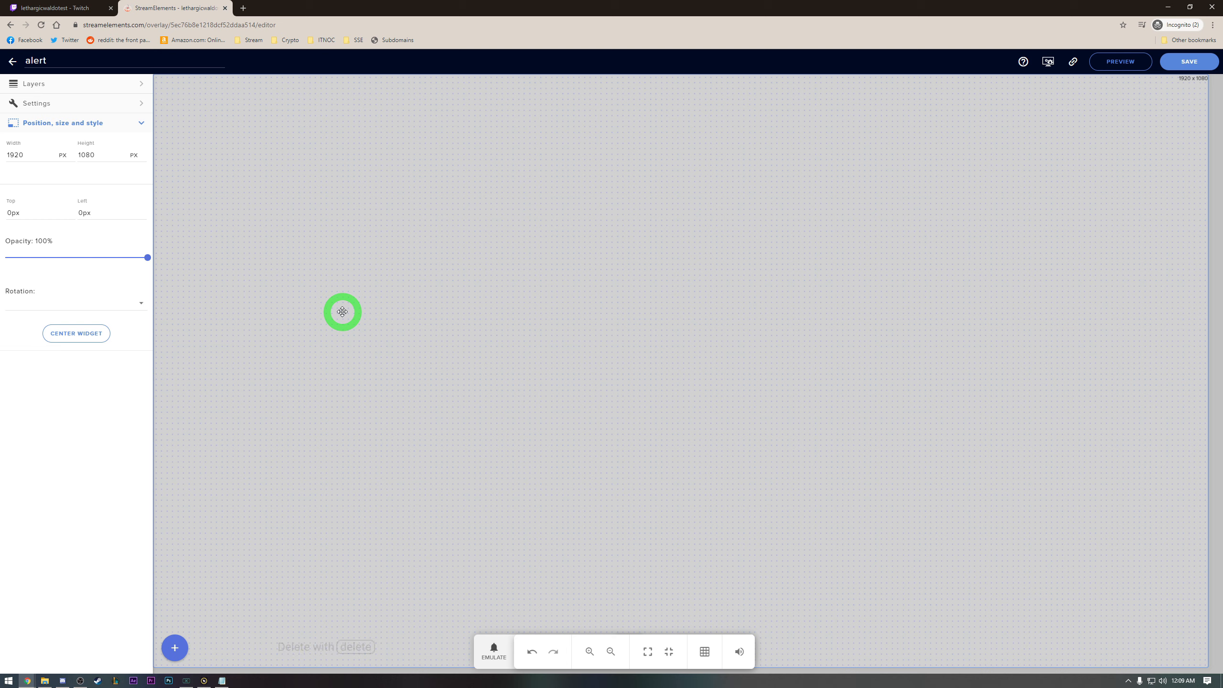
# - Set the top margin of the follower alert's text to 400 and emulate a follower event to check its position
pyautogui.click(143, 83)
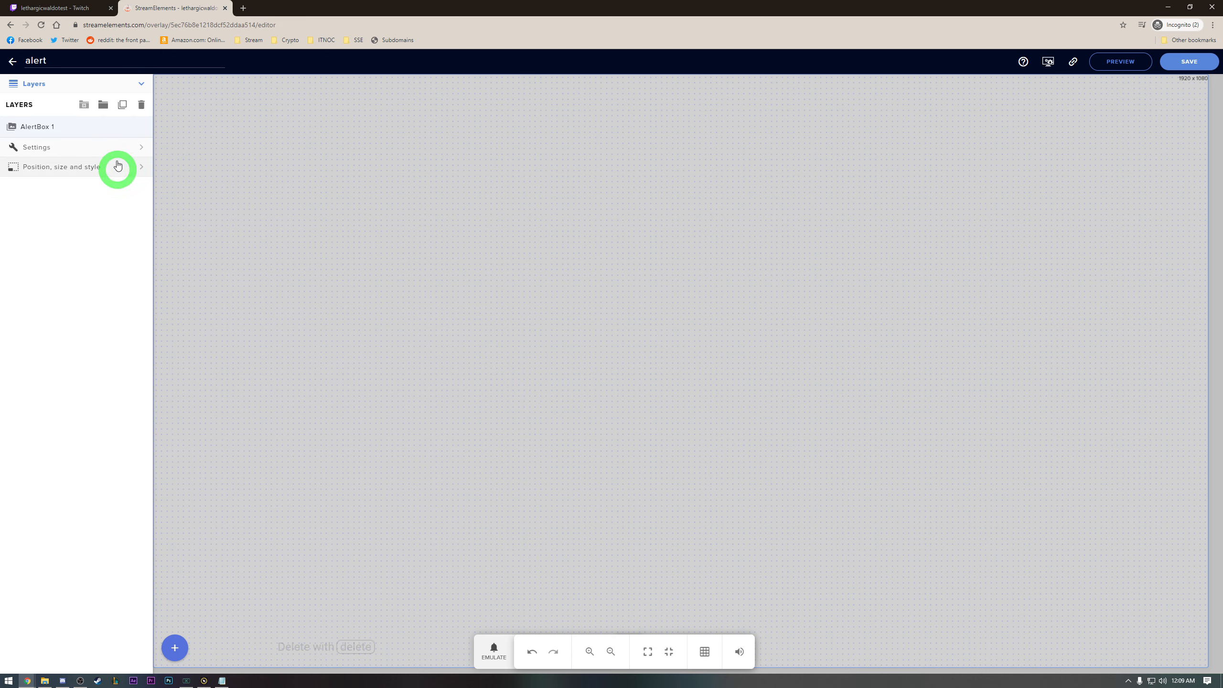
pyautogui.click(142, 149)
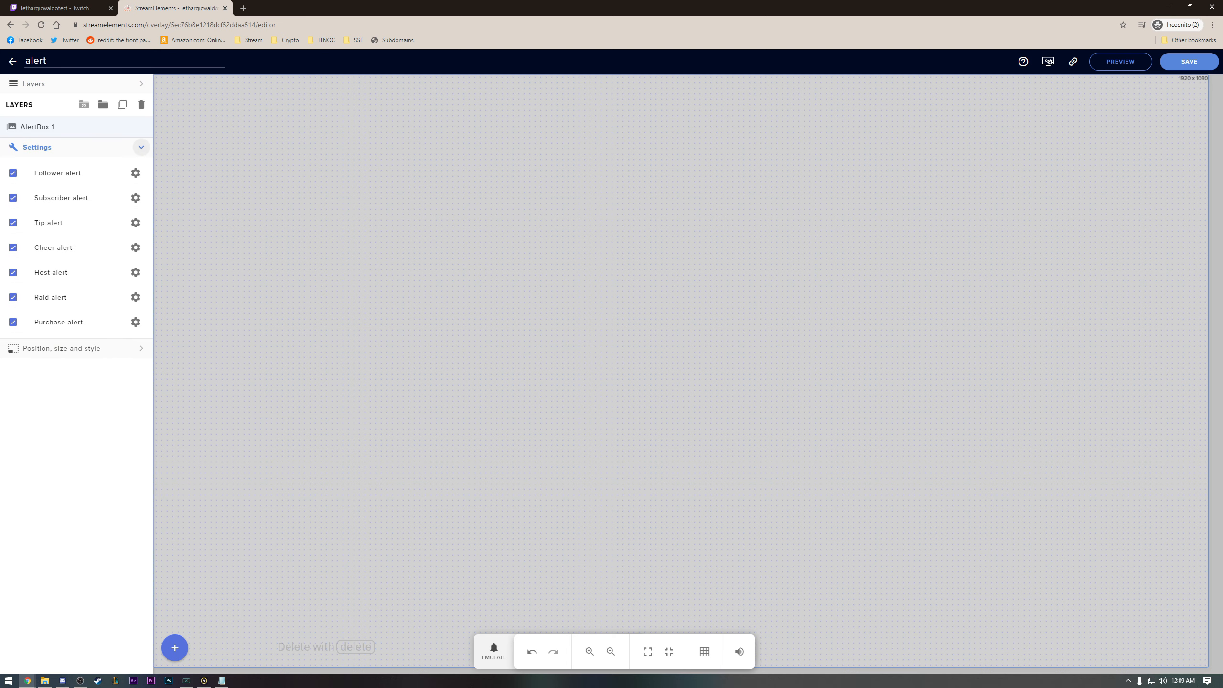
pyautogui.click(136, 130)
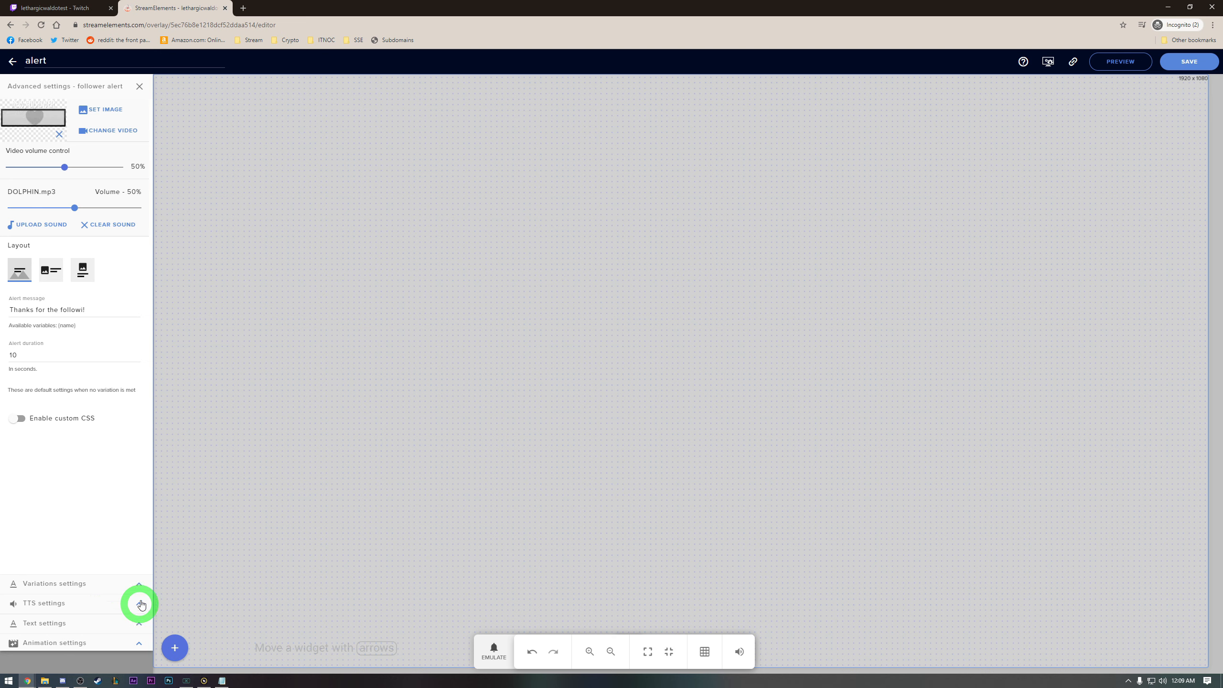
pyautogui.click(139, 625)
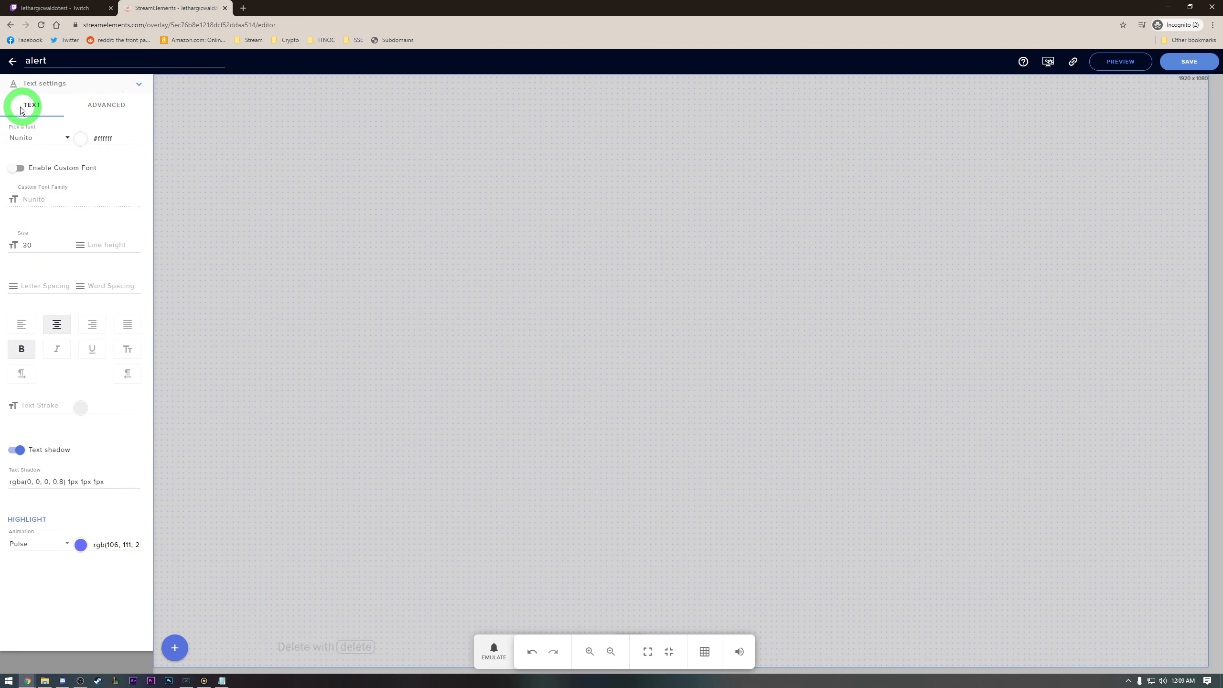
pyautogui.click(120, 109)
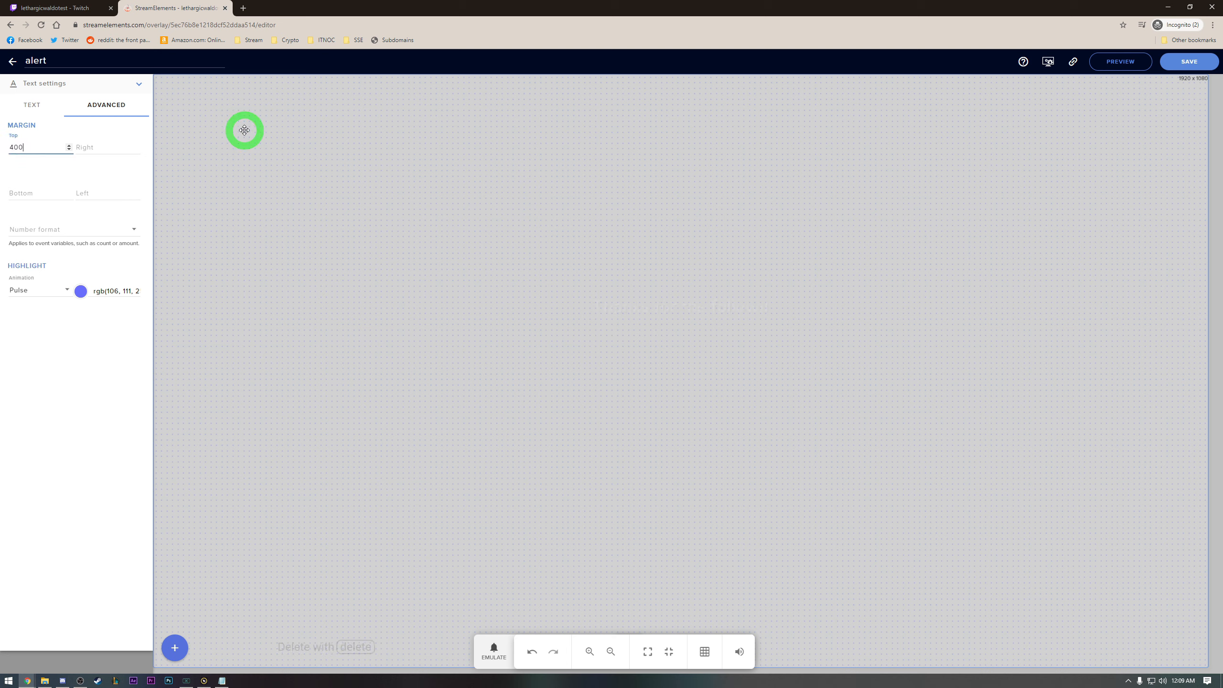
pyautogui.click(103, 423)
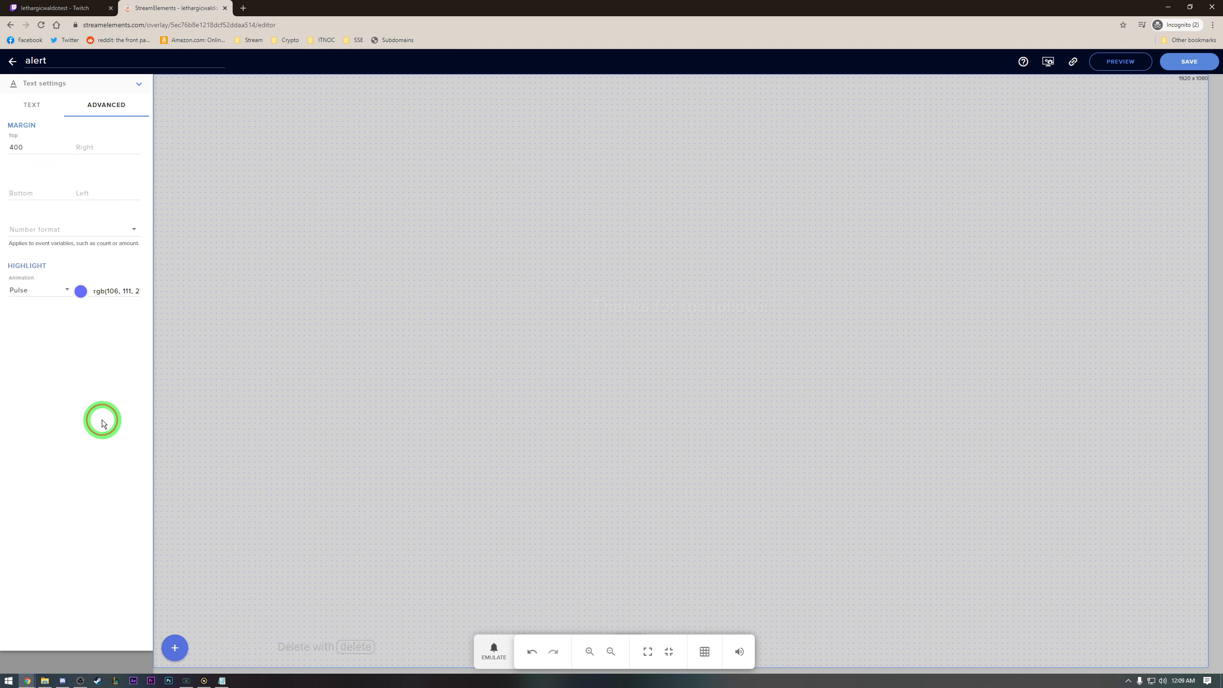
pyautogui.click(502, 660)
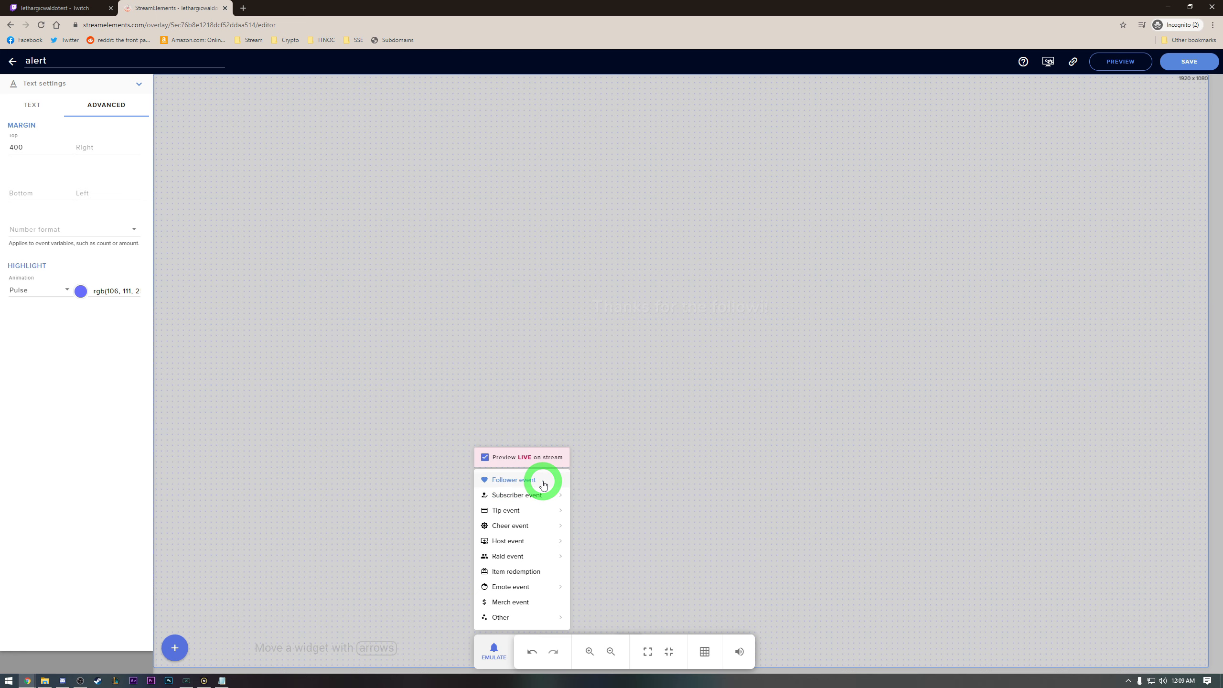
pyautogui.click(543, 483)
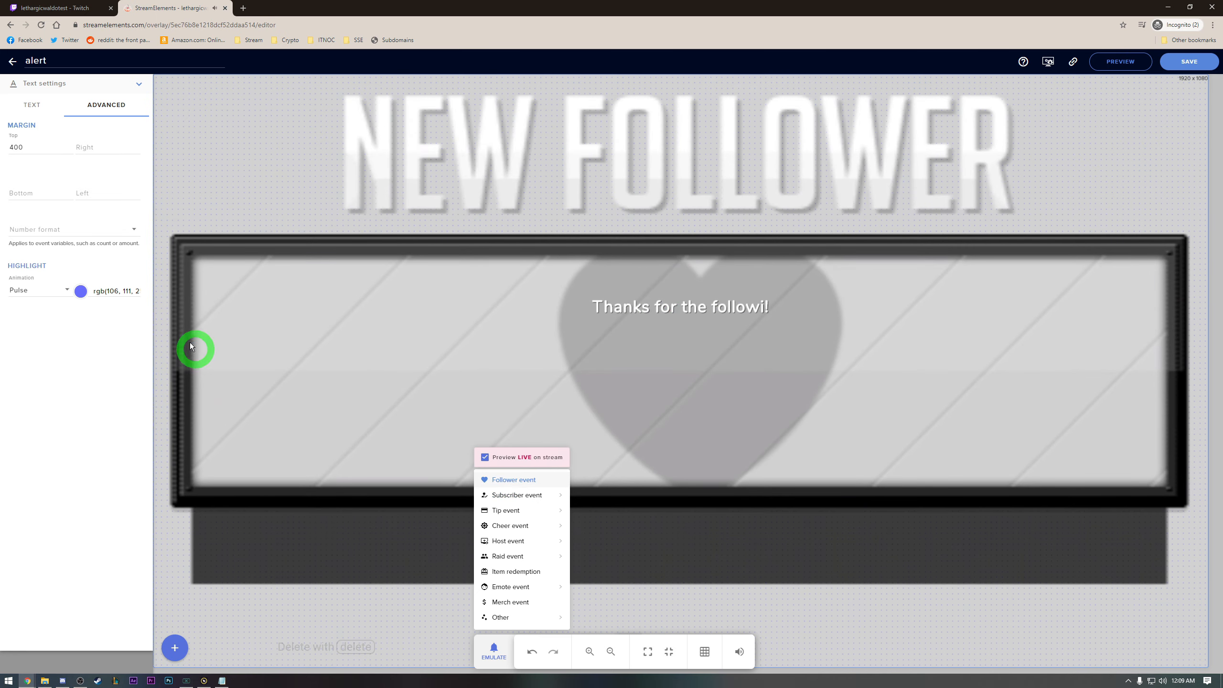
# - Try top margins of 350 and 450 against an emulated follower event, and set the alert text's top margin to 500
pyautogui.click(36, 149)
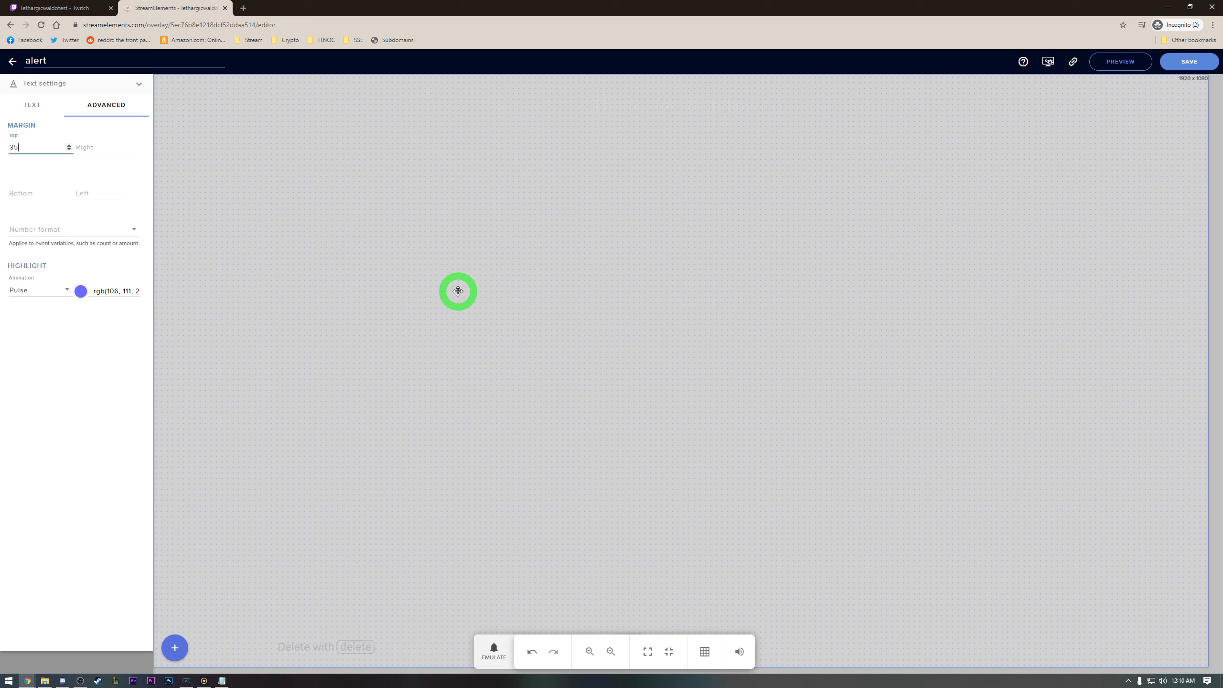
pyautogui.click(487, 649)
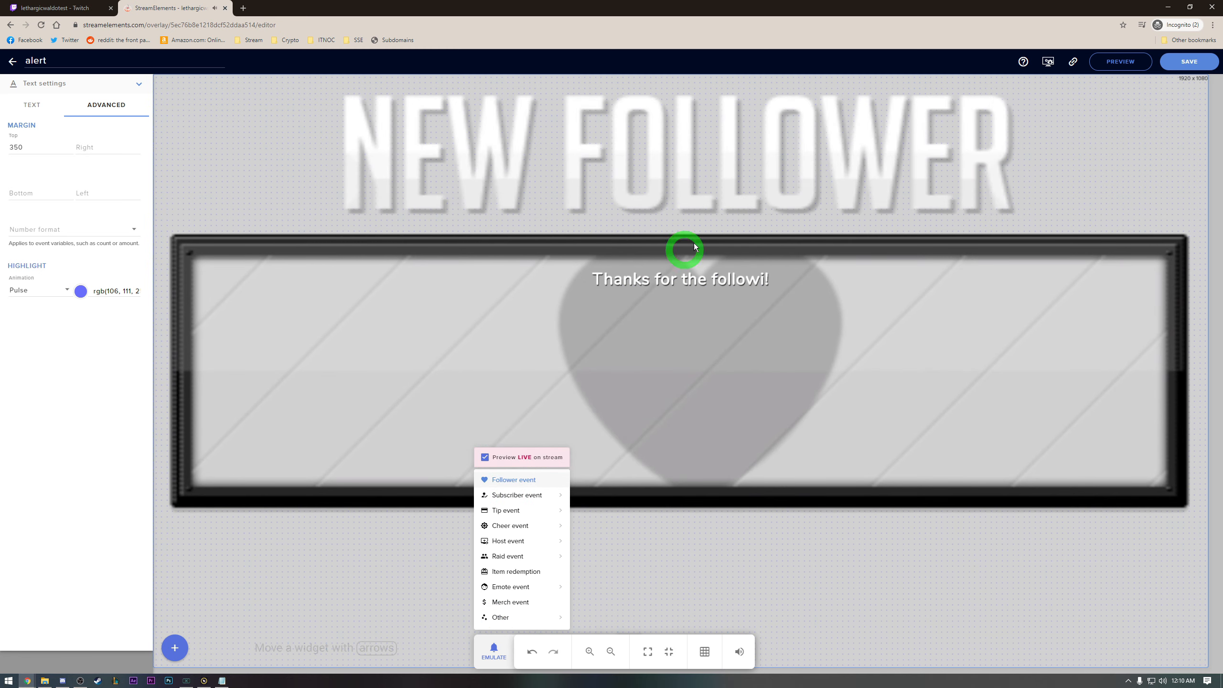
pyautogui.click(5, 150)
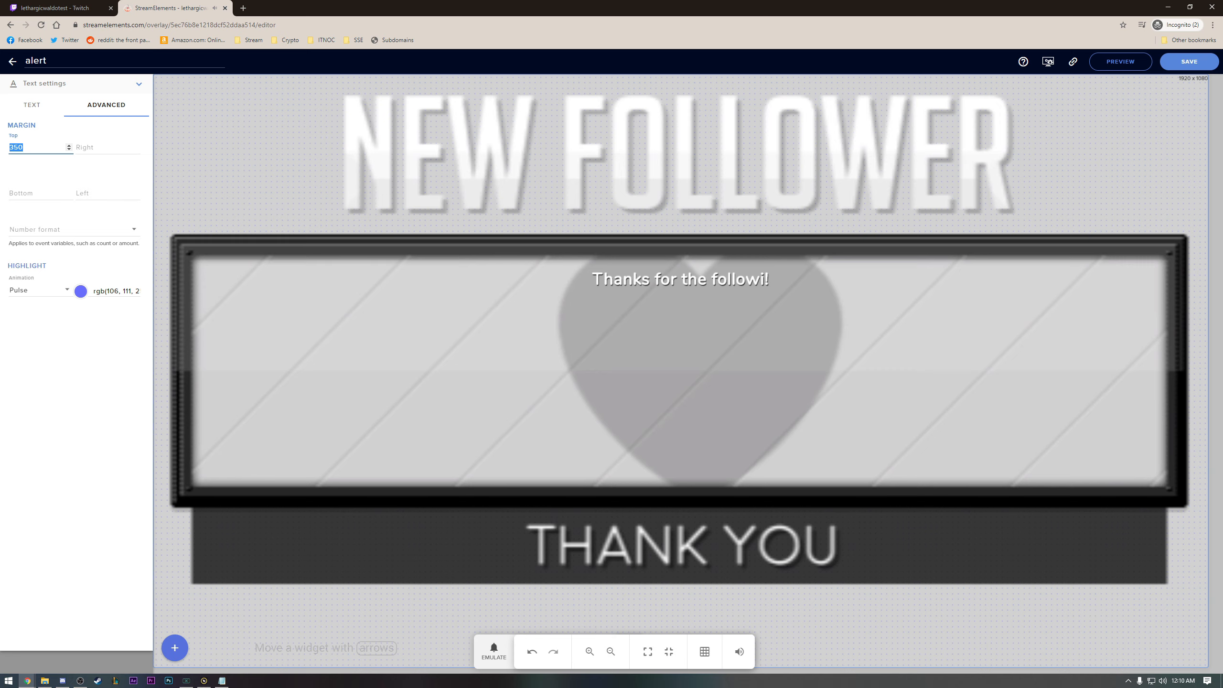
pyautogui.write('450')
pyautogui.click(14, 150)
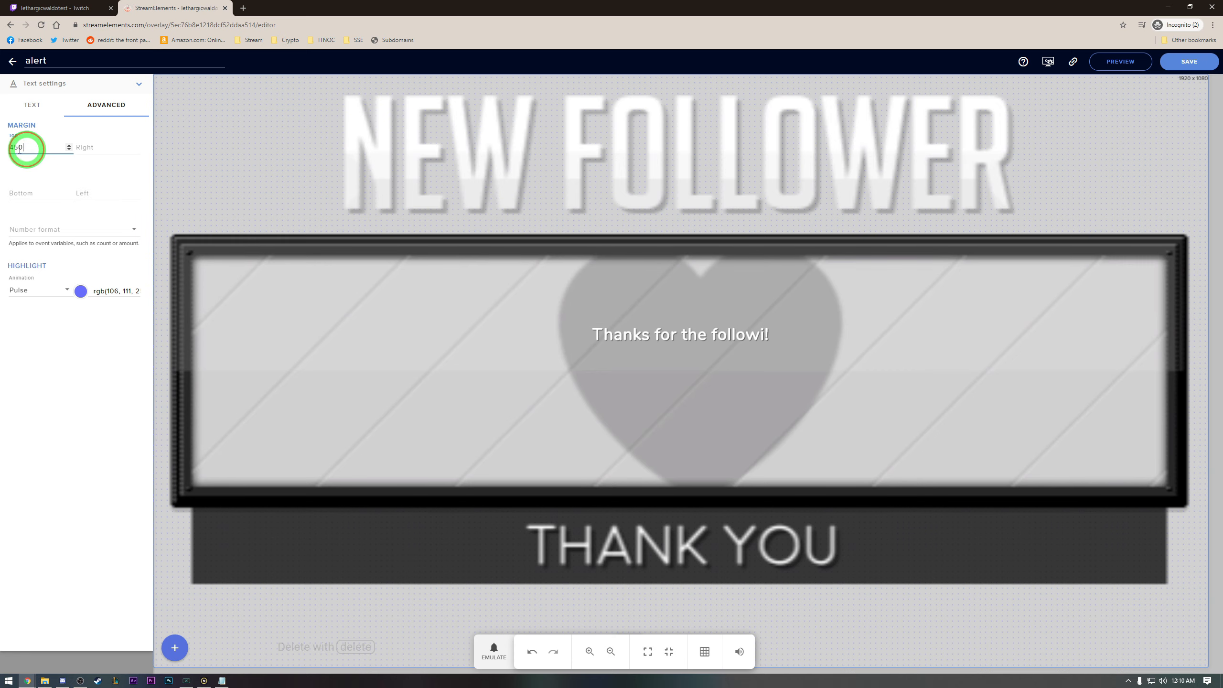
pyautogui.write('500')
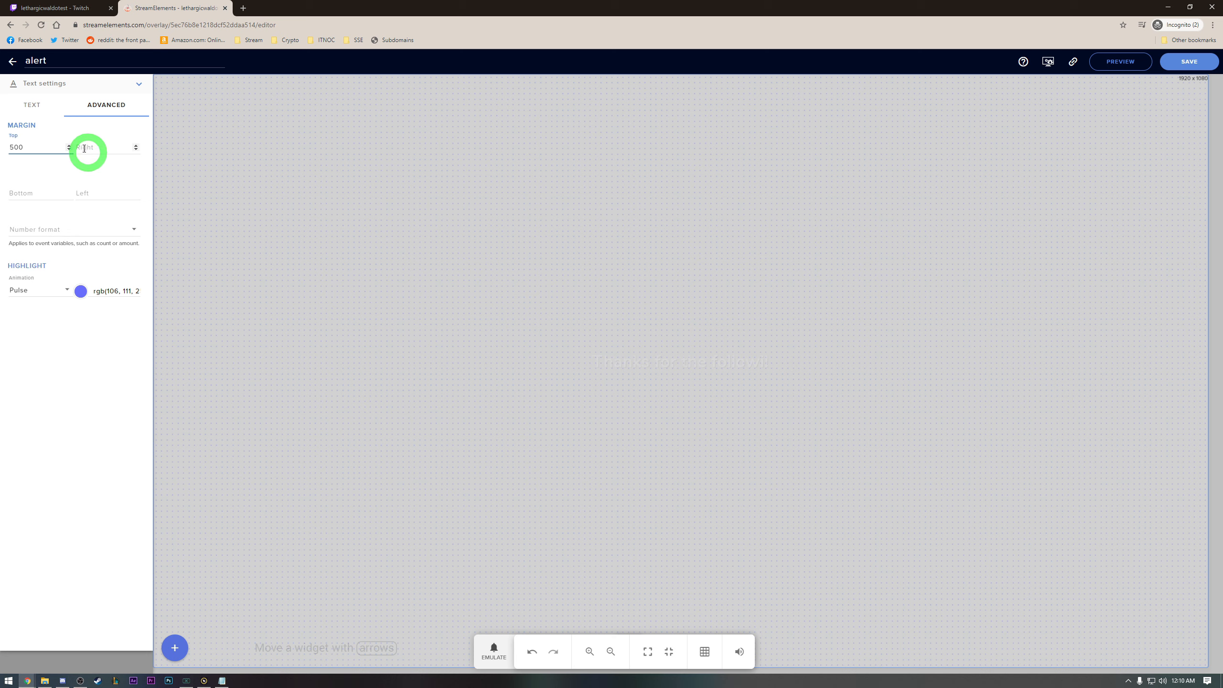
# - Emulate a follower event to check the text position, and open the alert text's size for editing
pyautogui.click(33, 105)
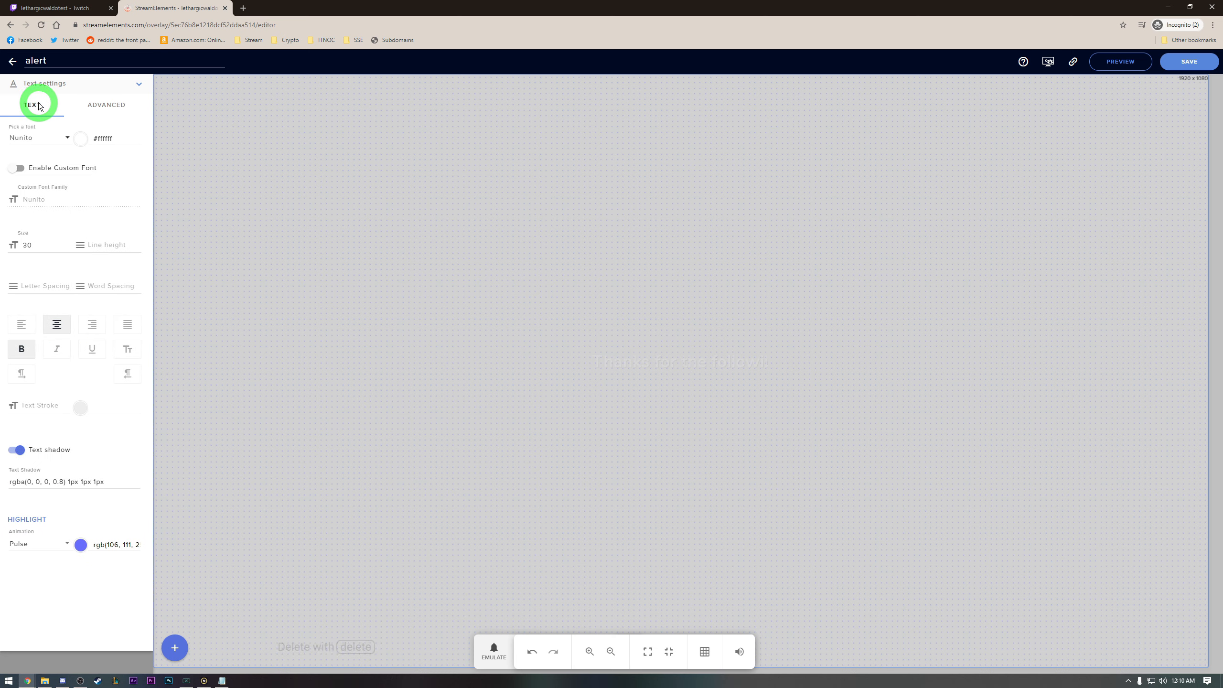
pyautogui.click(490, 654)
pyautogui.click(511, 479)
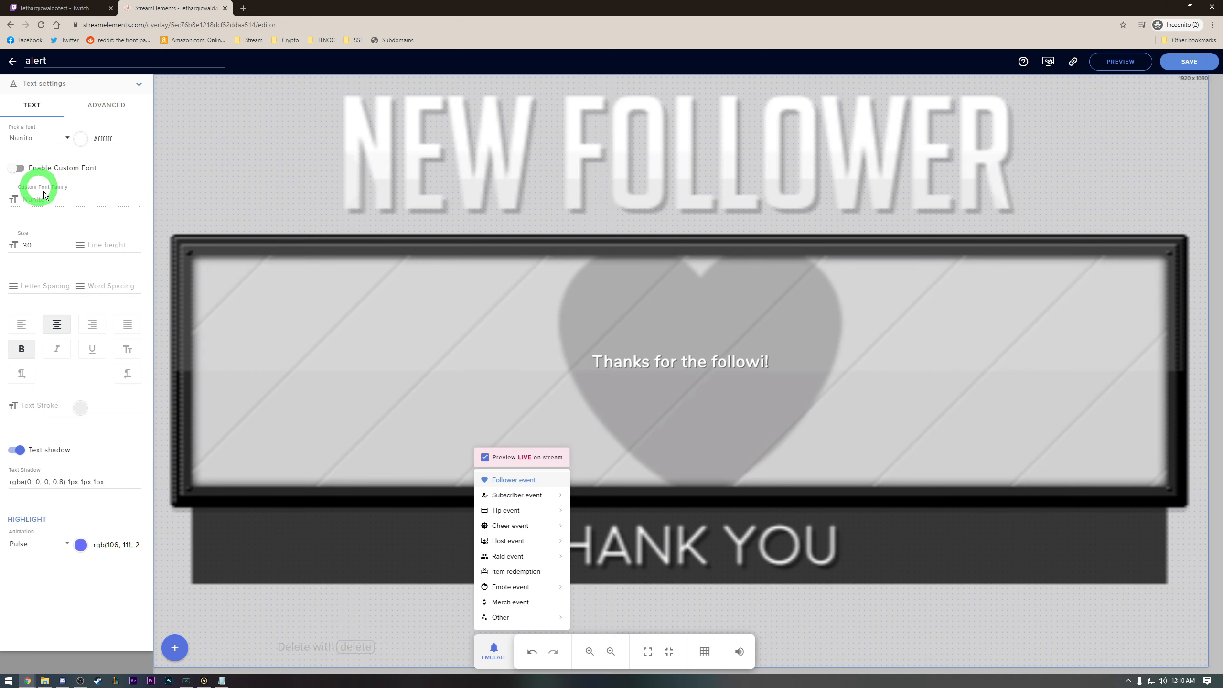
pyautogui.click(56, 250)
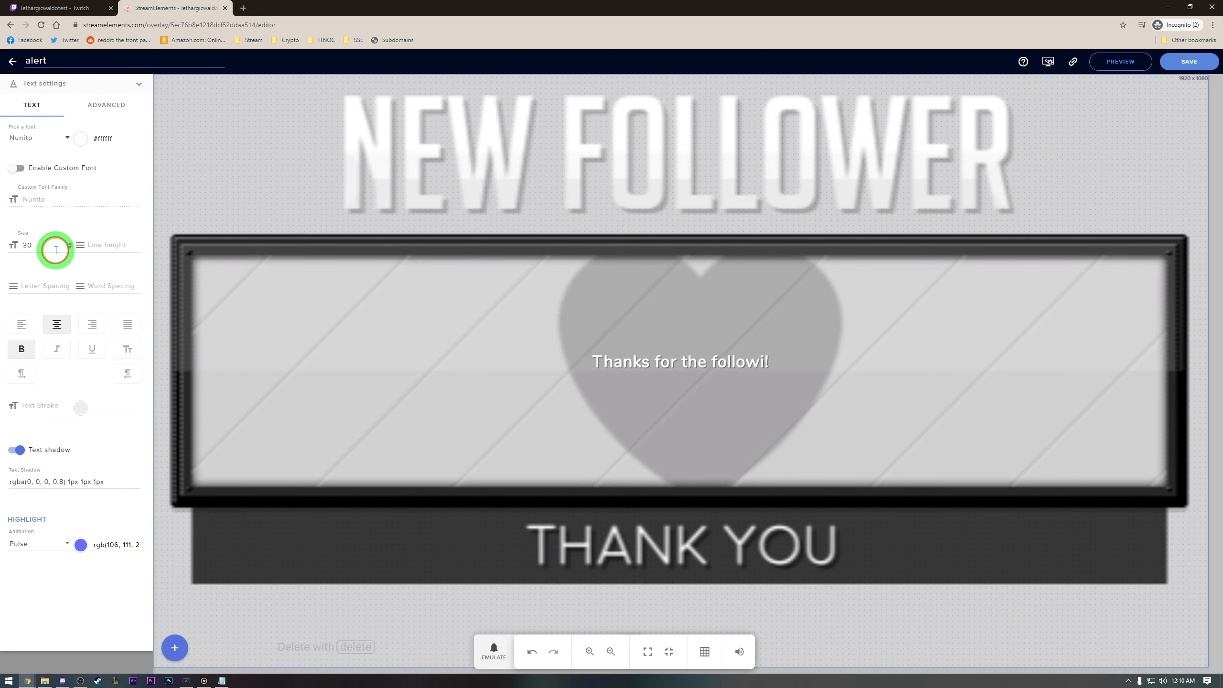